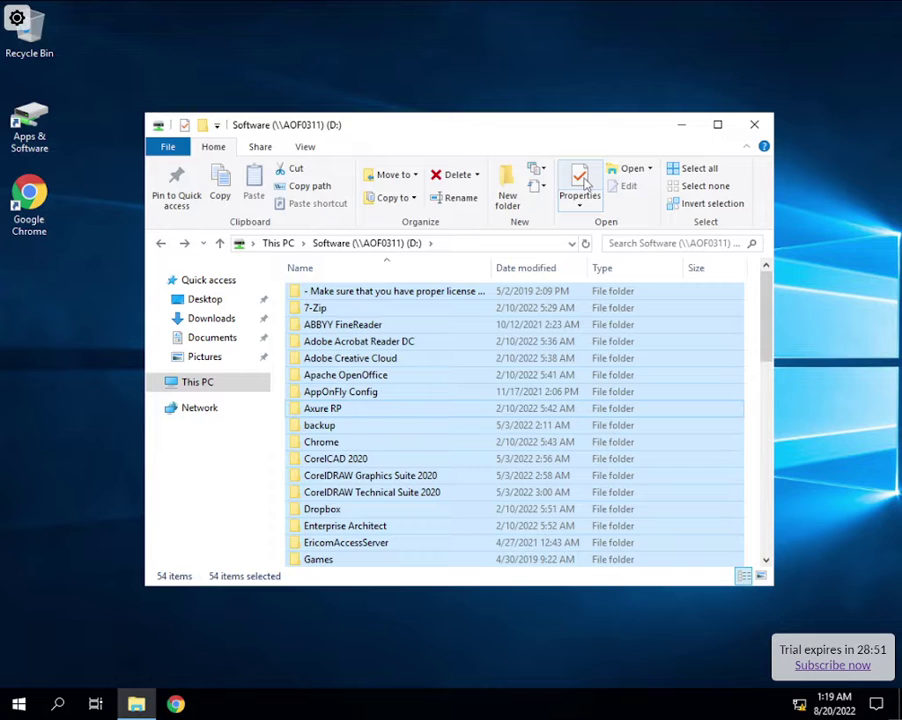
- View the combined properties of all selected folders on the Software (D:) drive, then close the properties
left_click(582, 180)
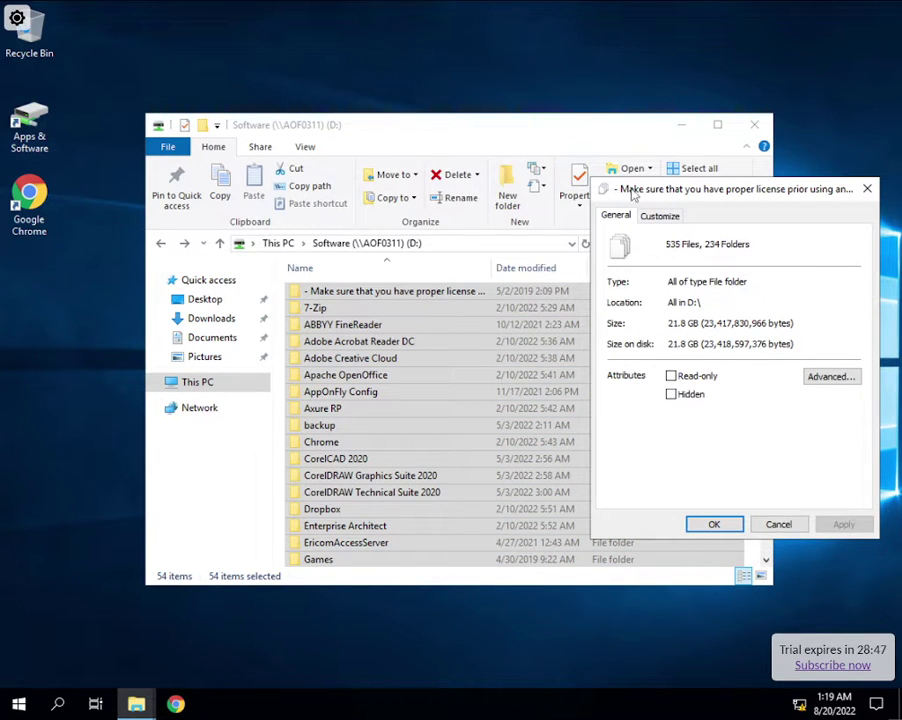
left_click_drag(633, 193, 407, 203)
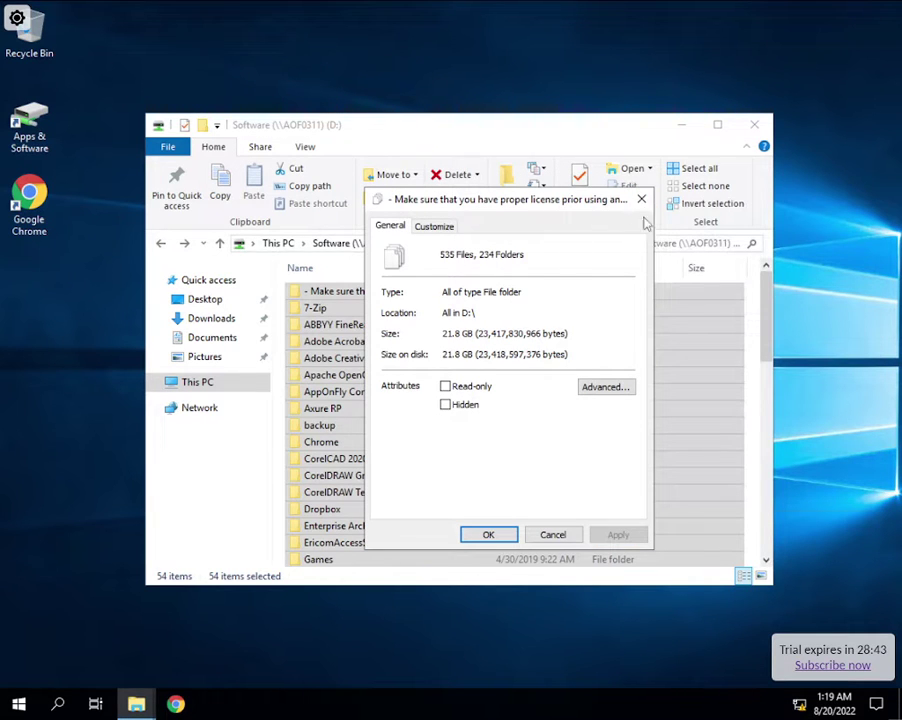
key("Escape")
- Check the used space, free space and capacity in the properties of the Software (D:) network drive
left_click(190, 387)
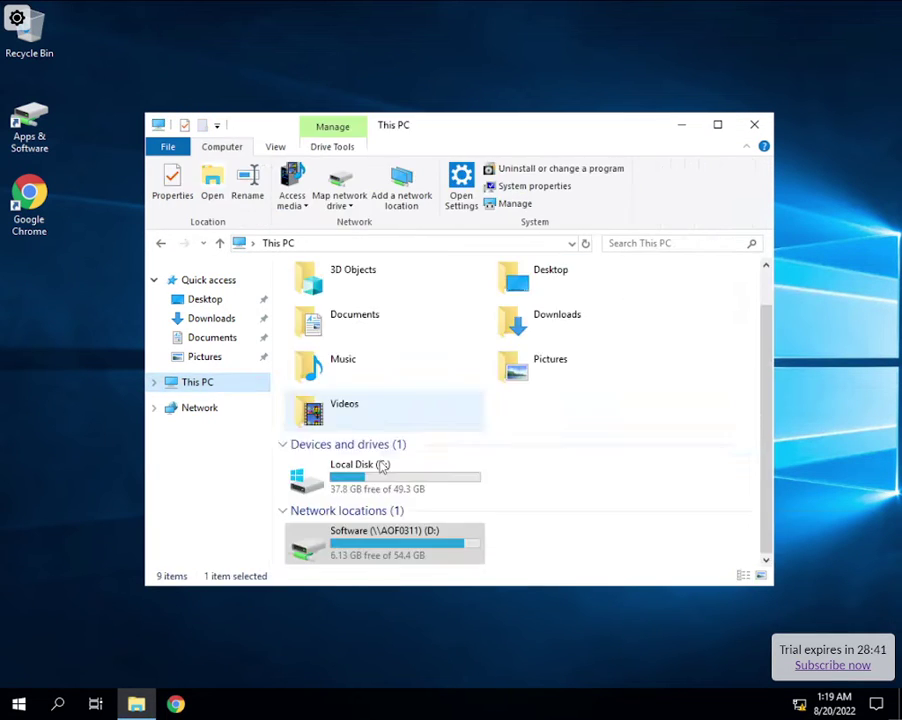
left_click(370, 566)
right_click(370, 566)
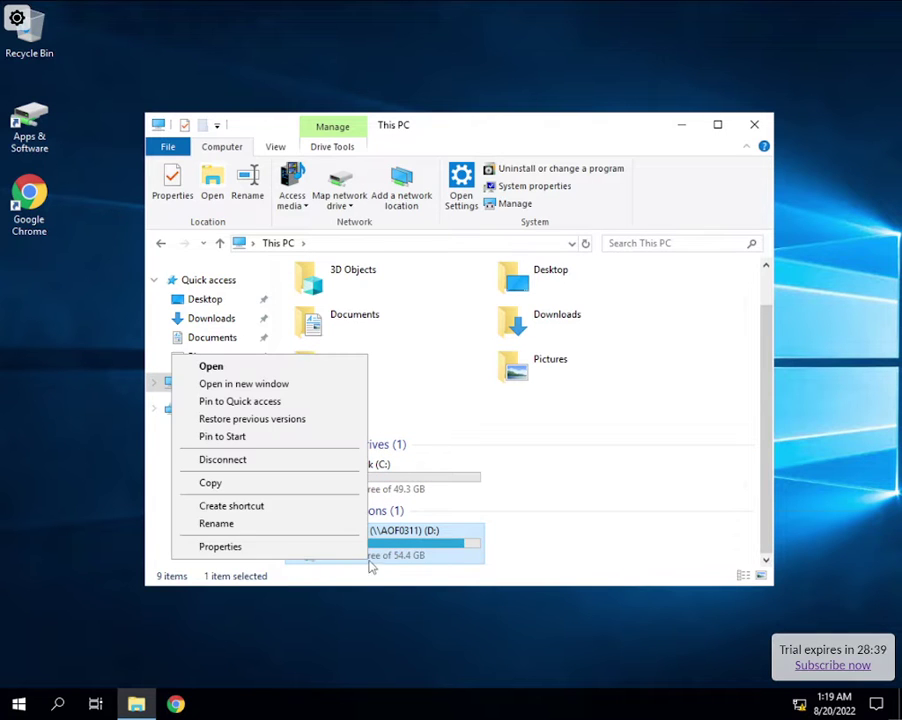
left_click(304, 546)
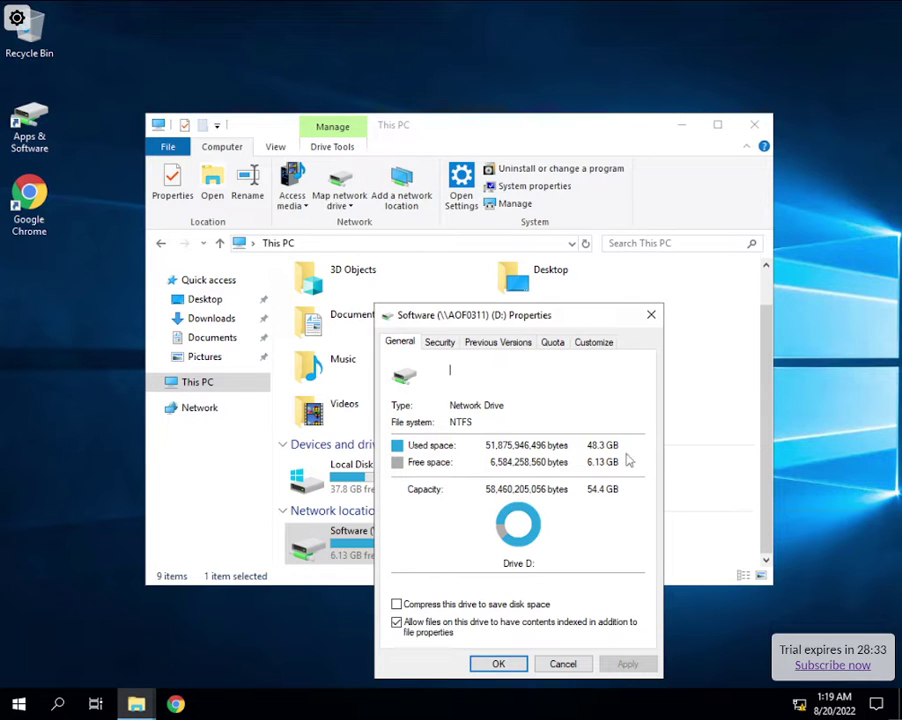
left_click(650, 315)
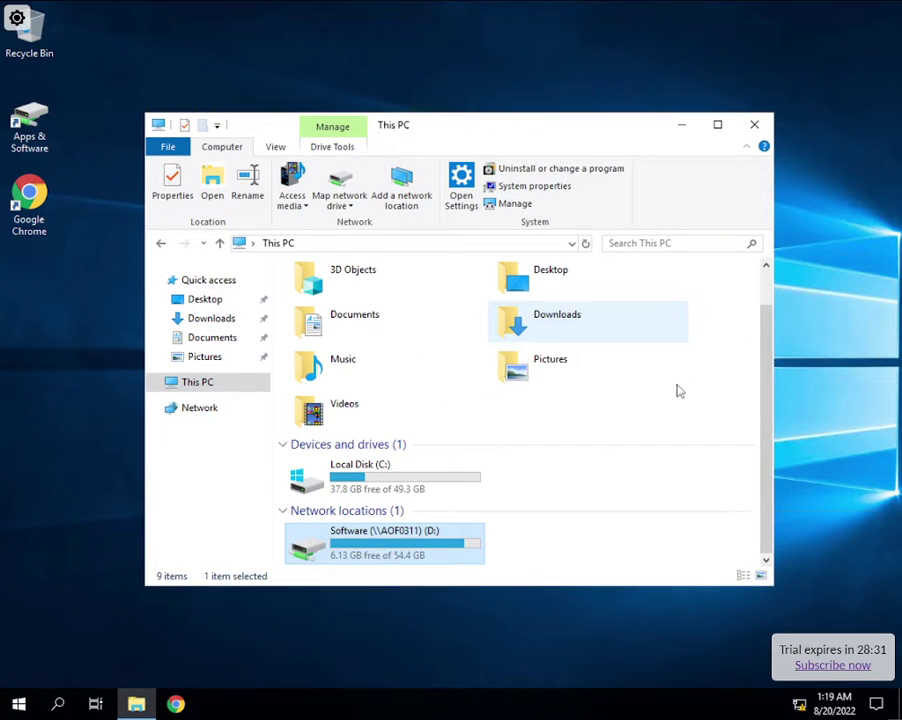
left_click(512, 534)
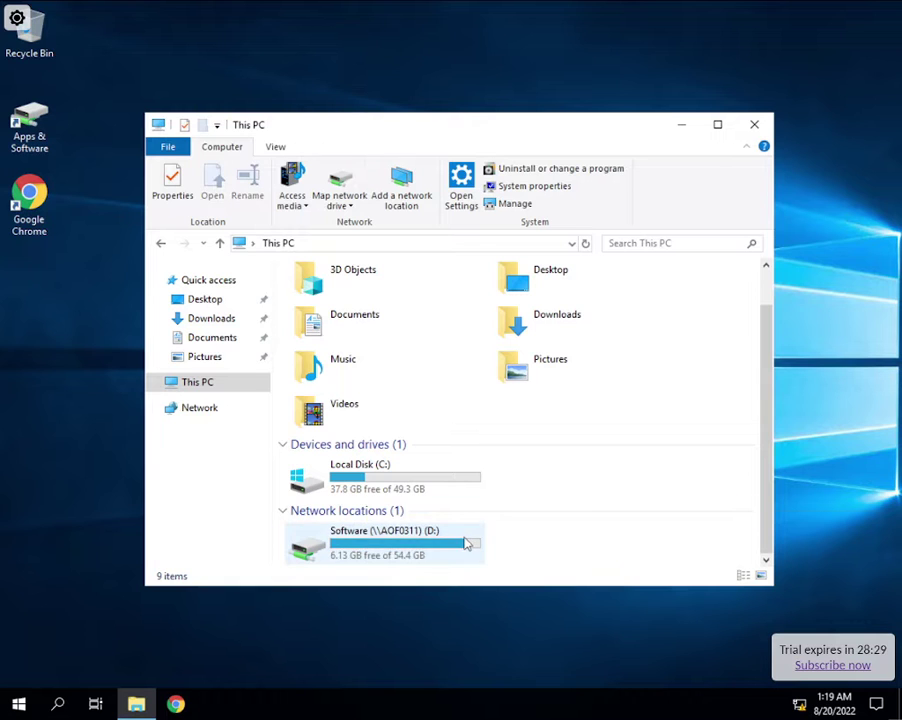
- Open the Software (D:) network drive to list its folders
right_click(411, 543)
left_click(474, 552)
double_click(474, 552)
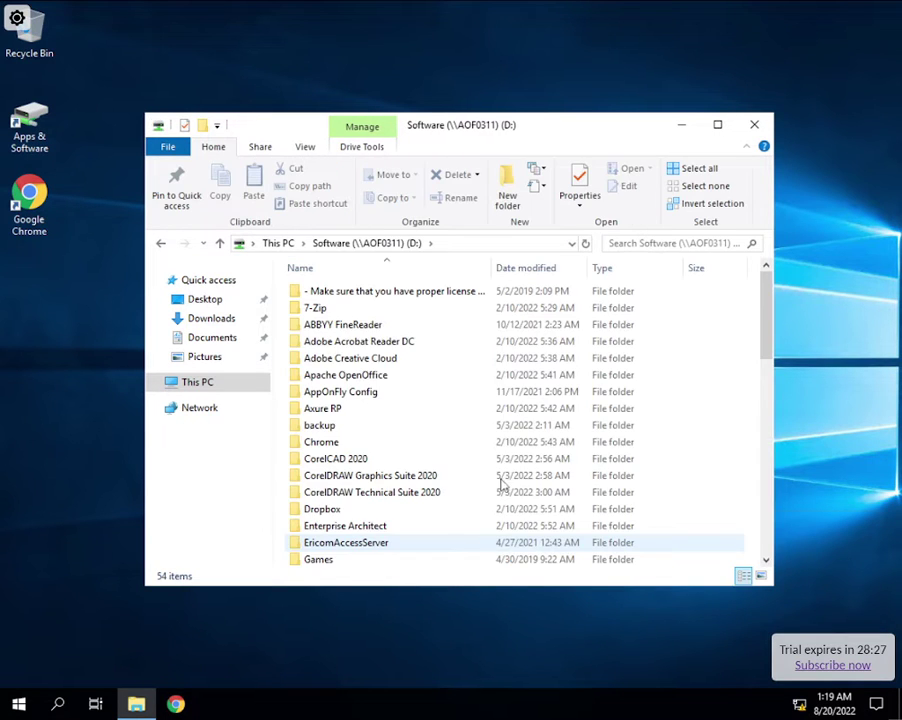
- Try to create a new folder in the root of the Software (D:) drive
scroll(500, 474, "down", 12)
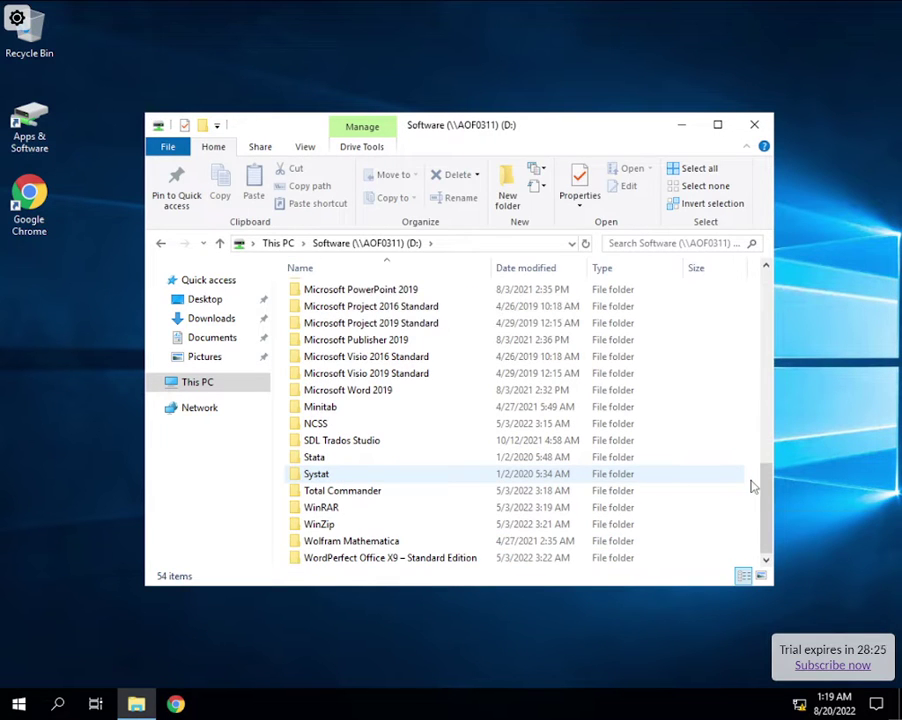
right_click(270, 456)
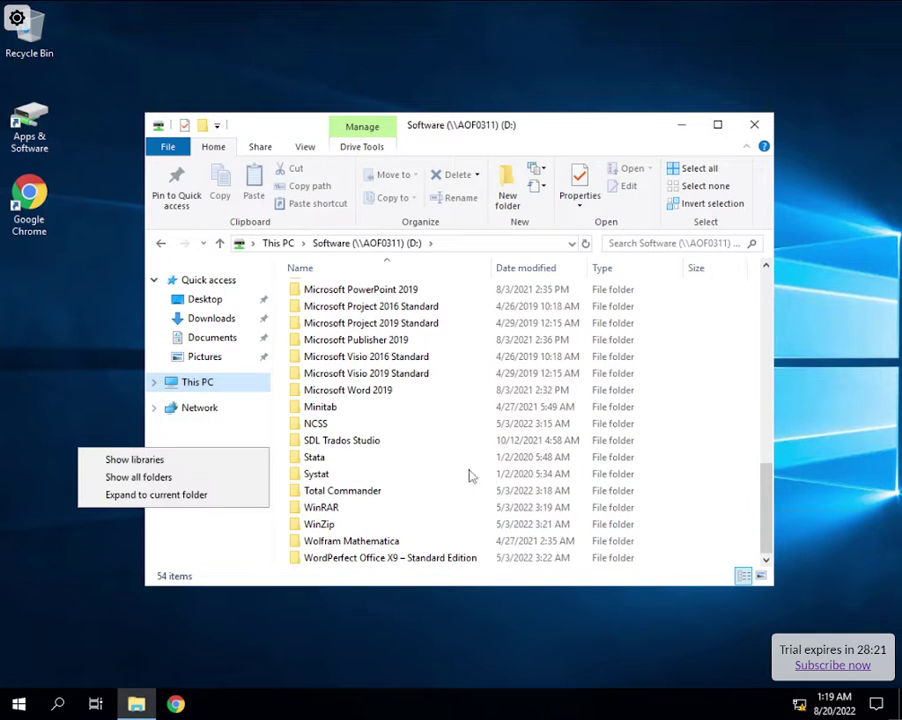
right_click(511, 478)
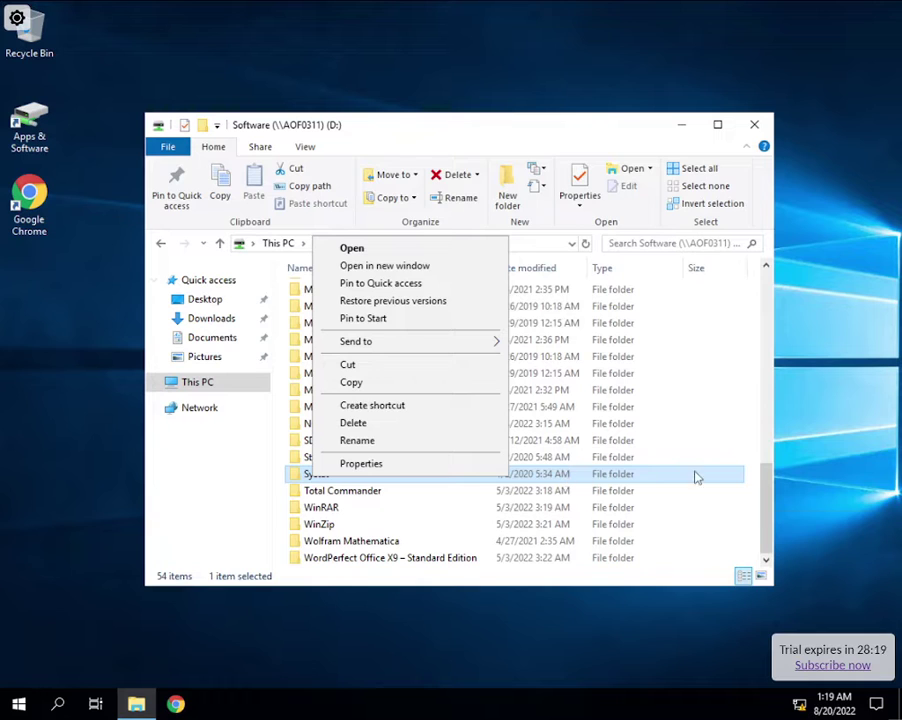
left_click(748, 388)
right_click(735, 391)
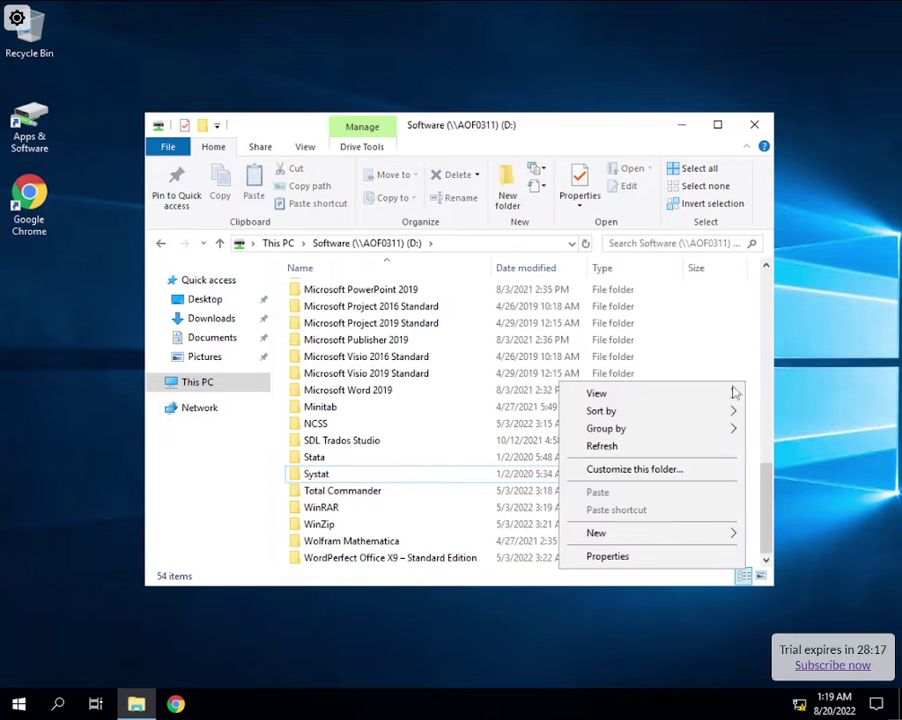
mouse_move(608, 530)
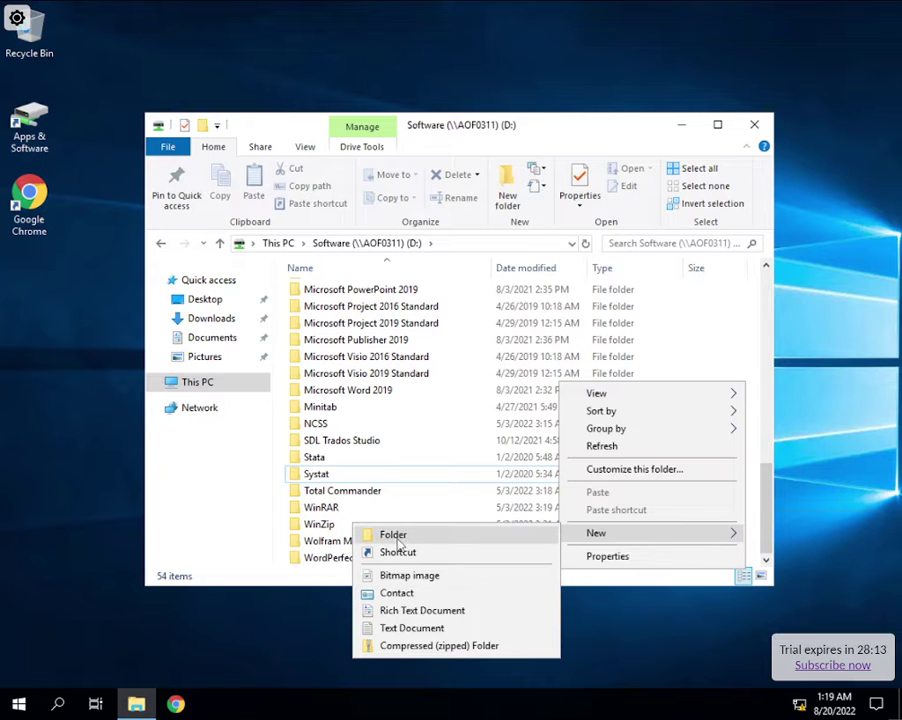
key("Escape")
key("Escape")
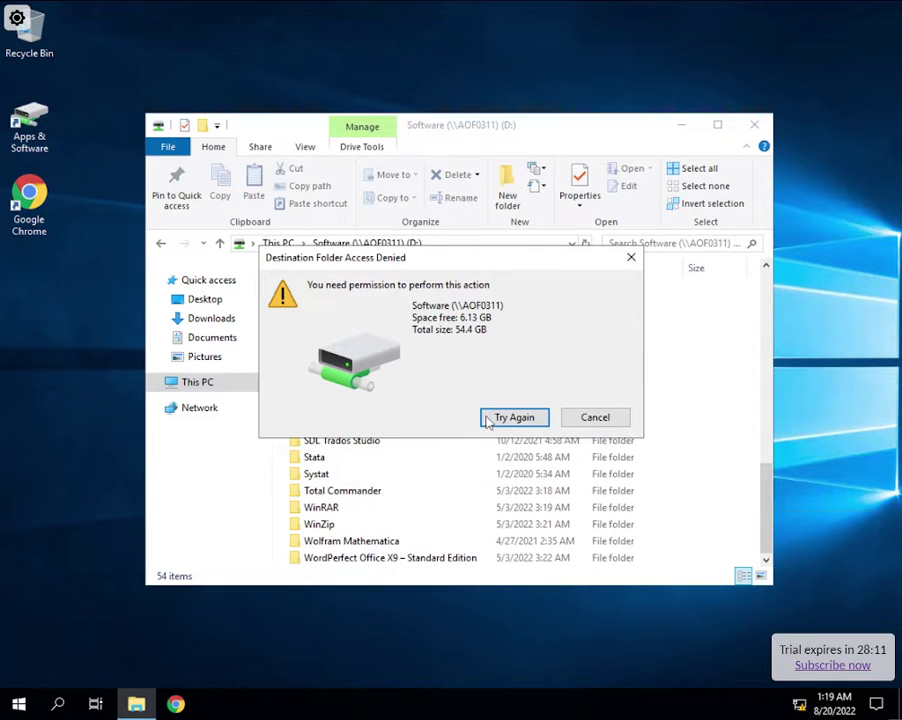
left_click(512, 418)
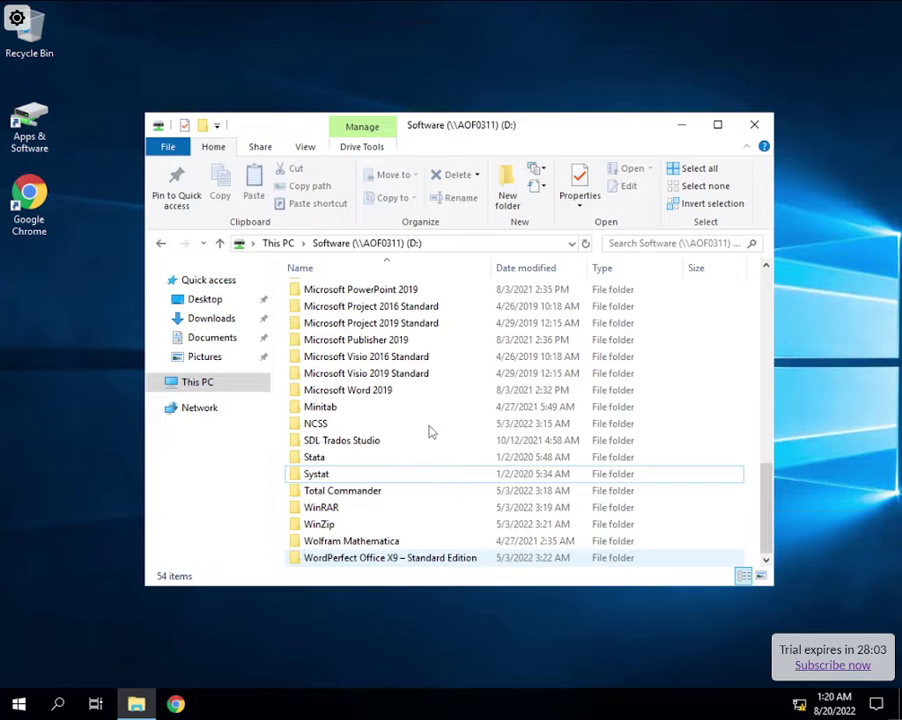
- Try to permanently delete Axure RP, backup and all folders from CorelCAD 2020 through WordPerfect Office X9, skipping all denied items
scroll(426, 426, "up", 12)
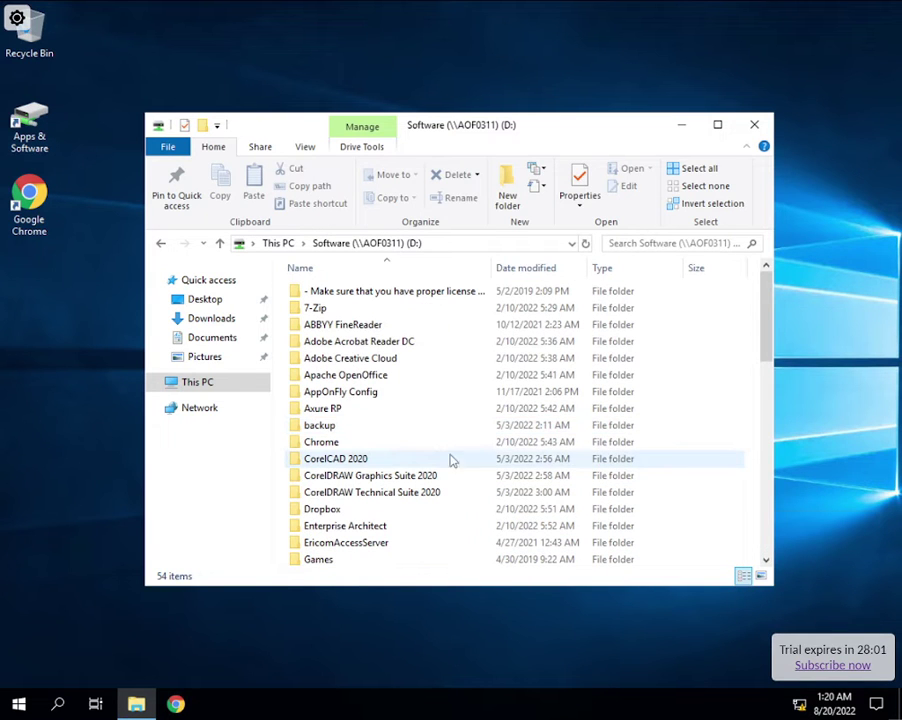
left_click_drag(292, 291, 332, 306)
left_click(276, 285)
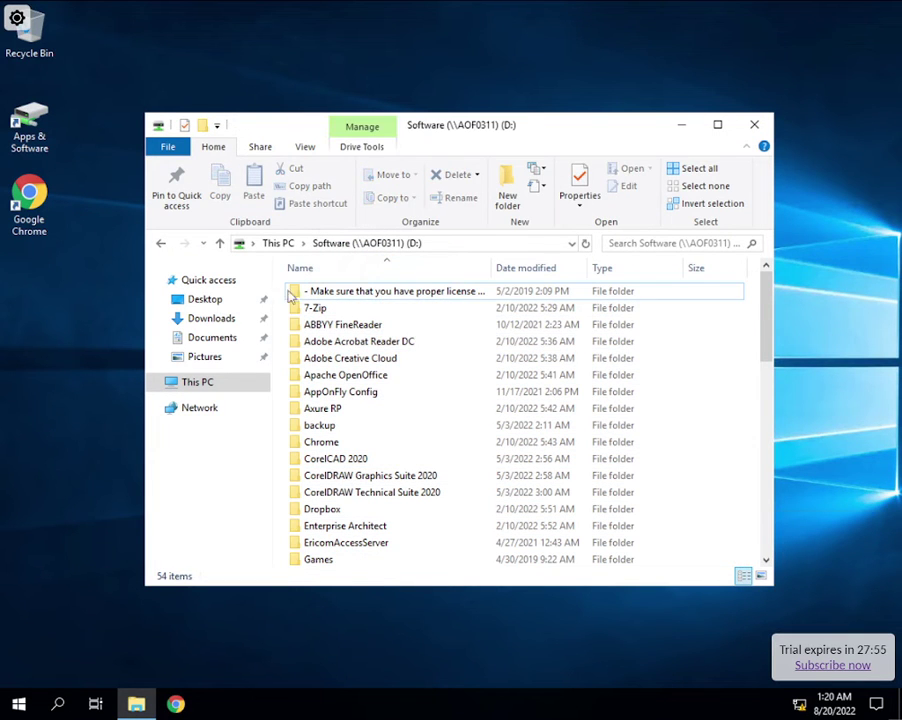
left_click_drag(276, 285, 440, 364)
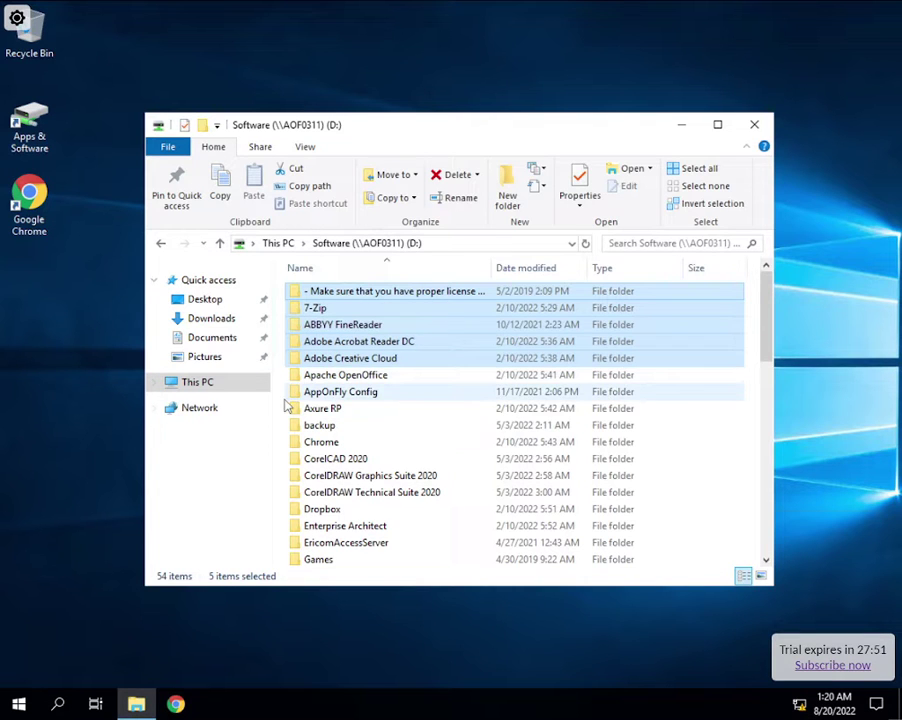
left_click_drag(282, 408, 364, 436)
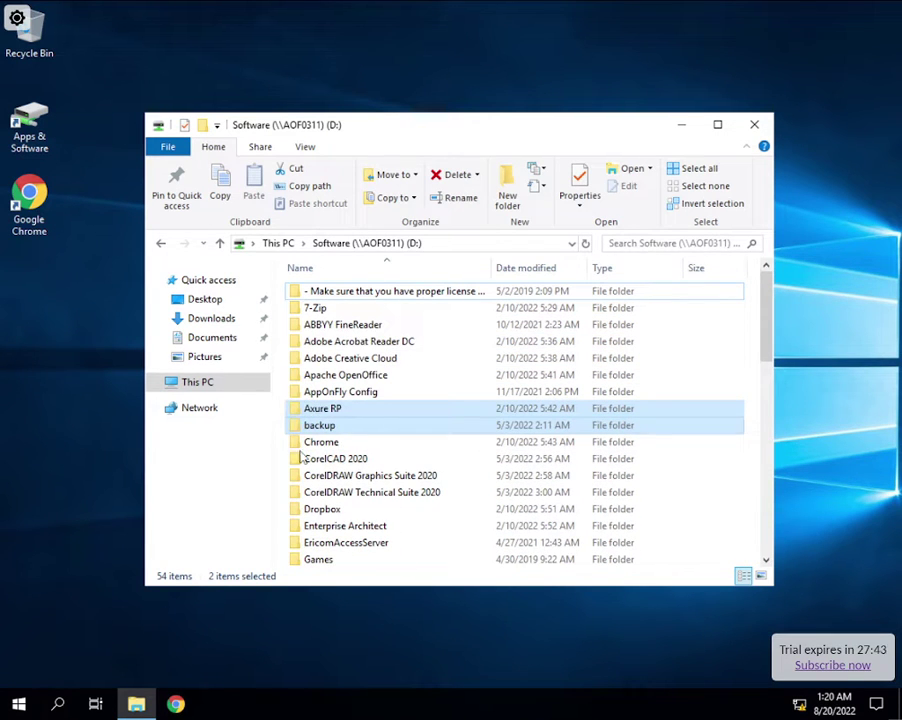
left_click_drag(285, 463, 426, 582)
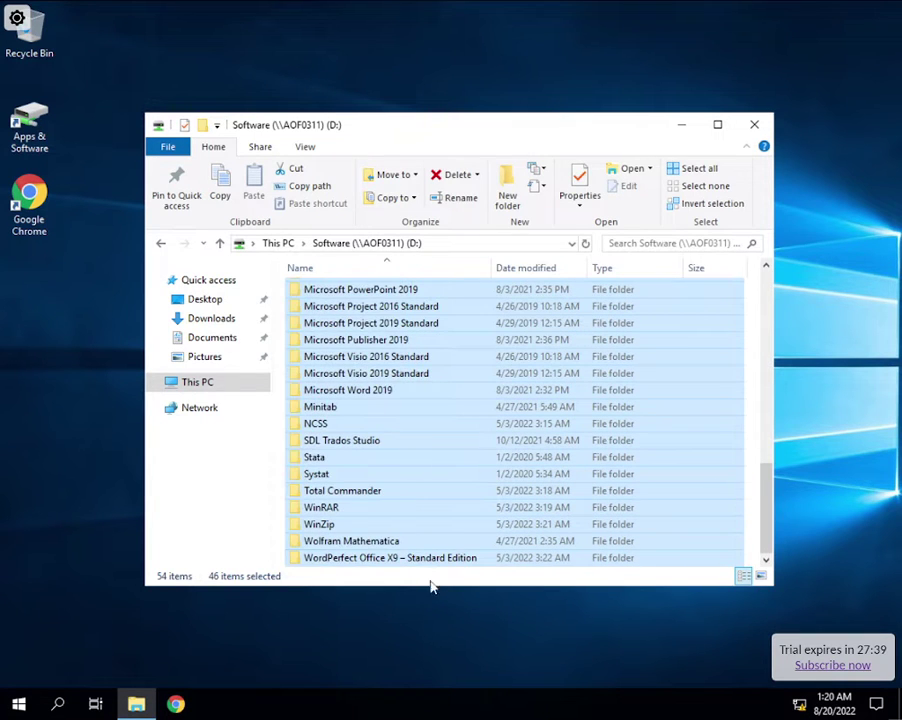
key("Delete")
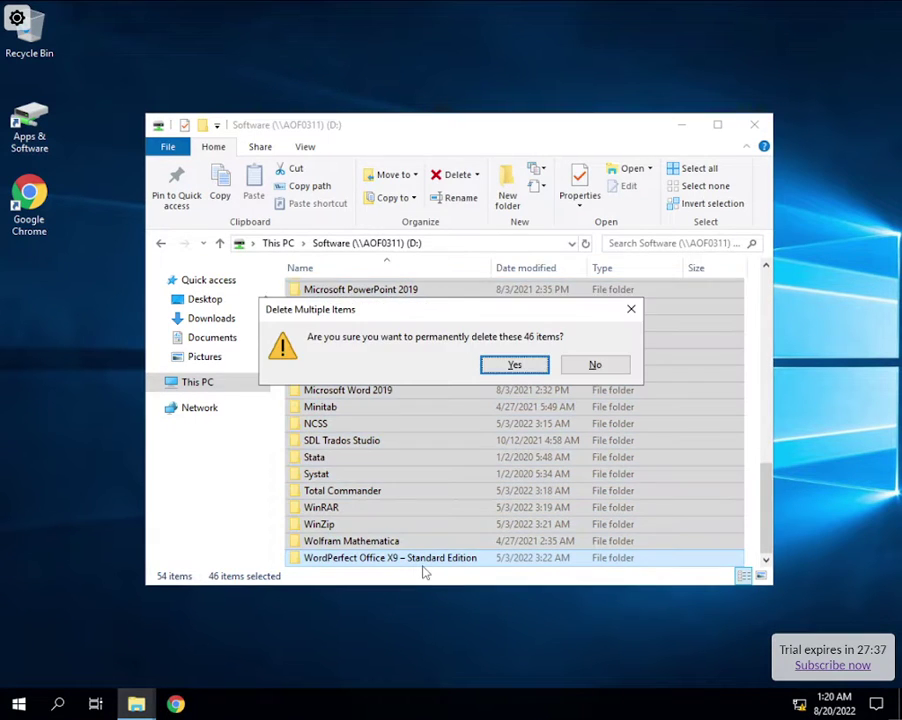
key("Return")
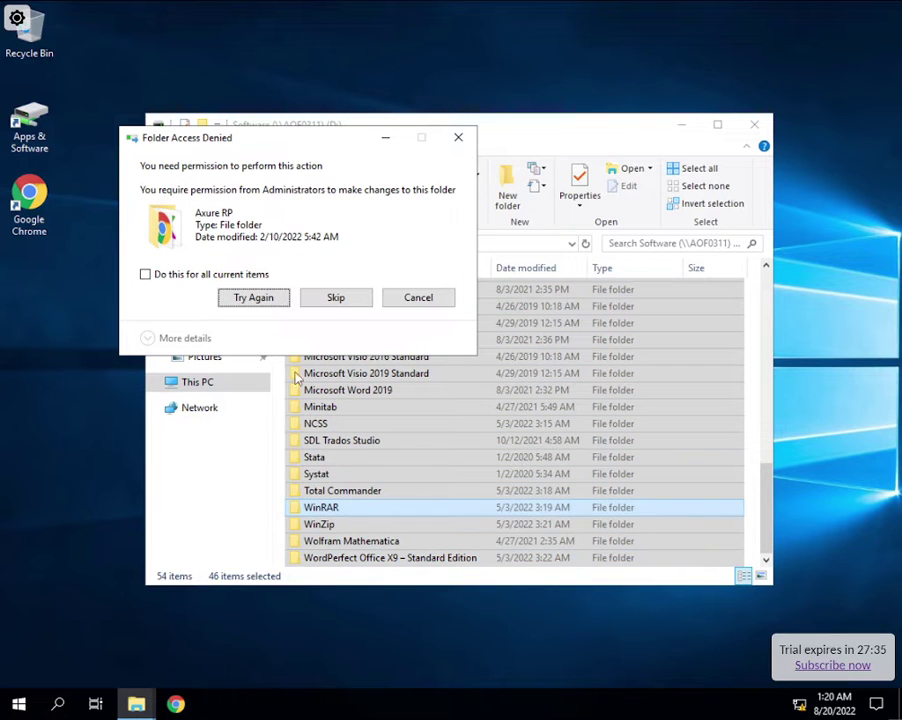
left_click(226, 276)
left_click(342, 297)
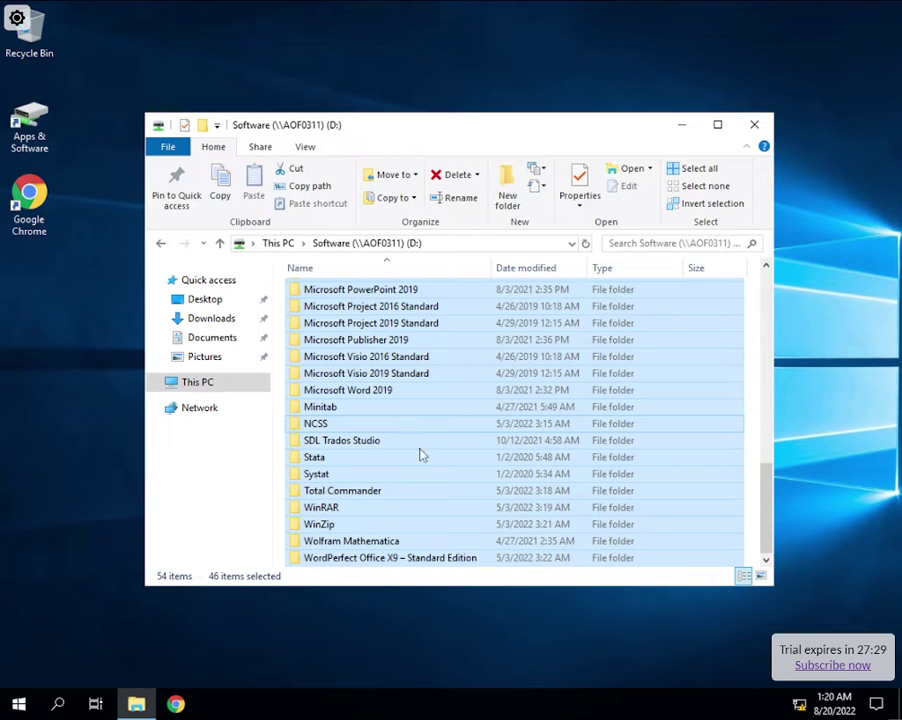
- Dismiss the options for the selected folders and close the Software (D:) window
key("shift+F10")
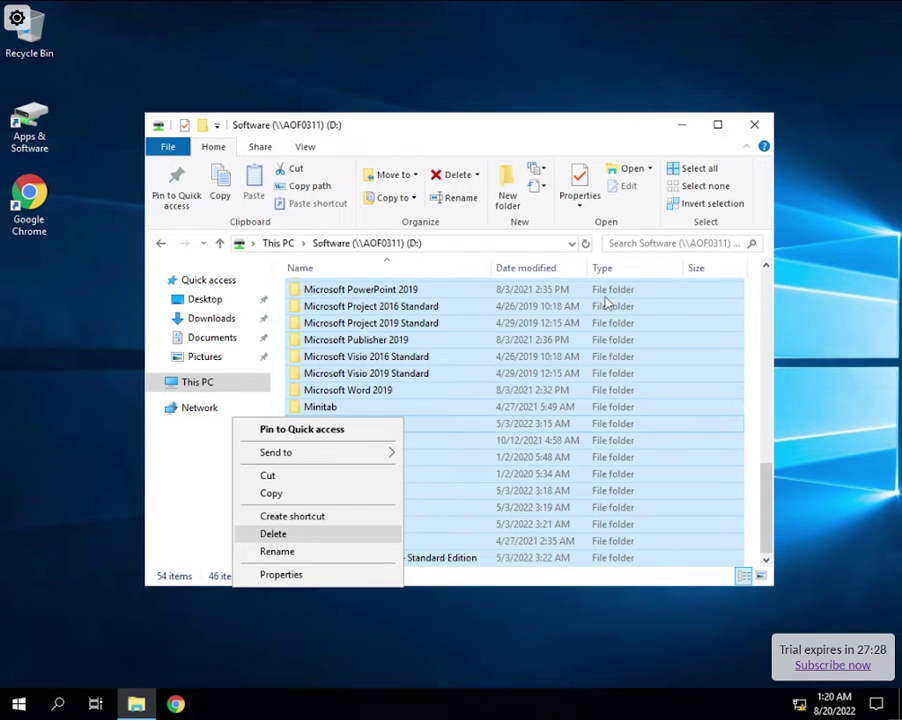
left_click(758, 124)
left_click(758, 124)
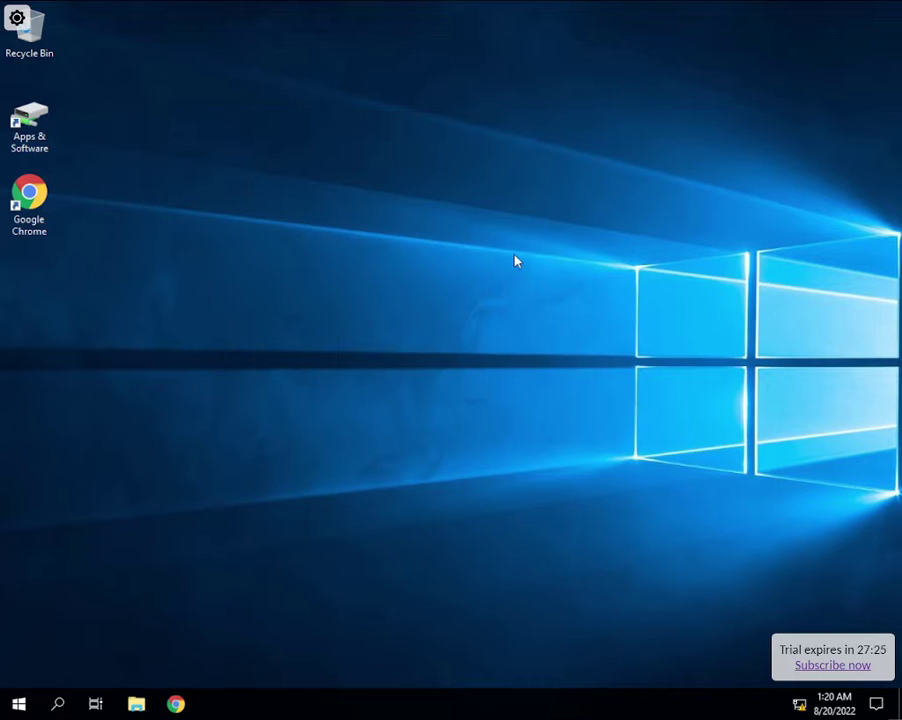
- Search Windows for "disk m" and open Disk Management
left_click(57, 704)
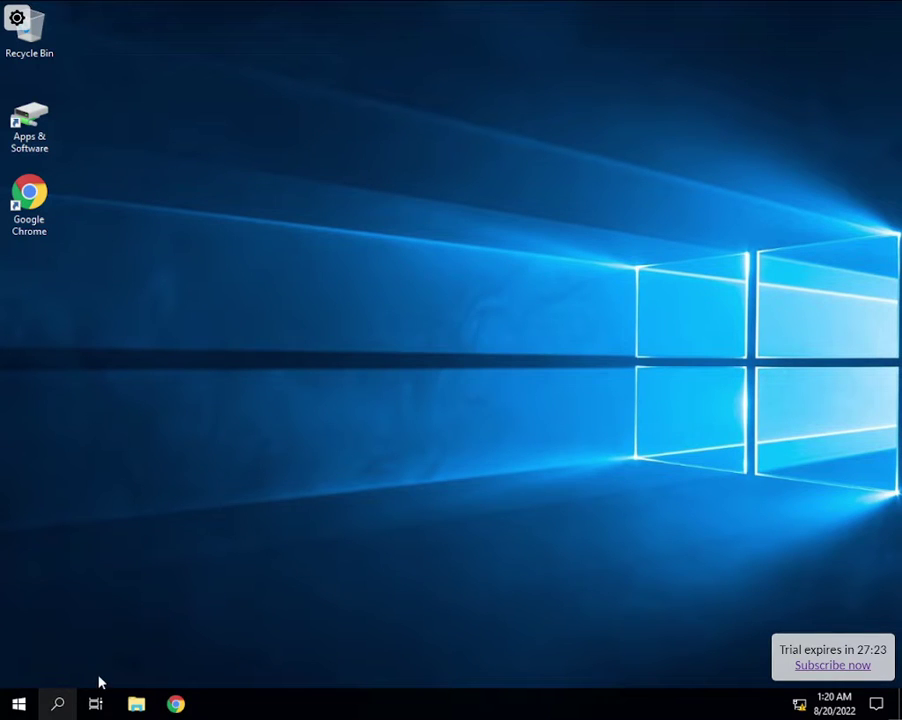
type("d")
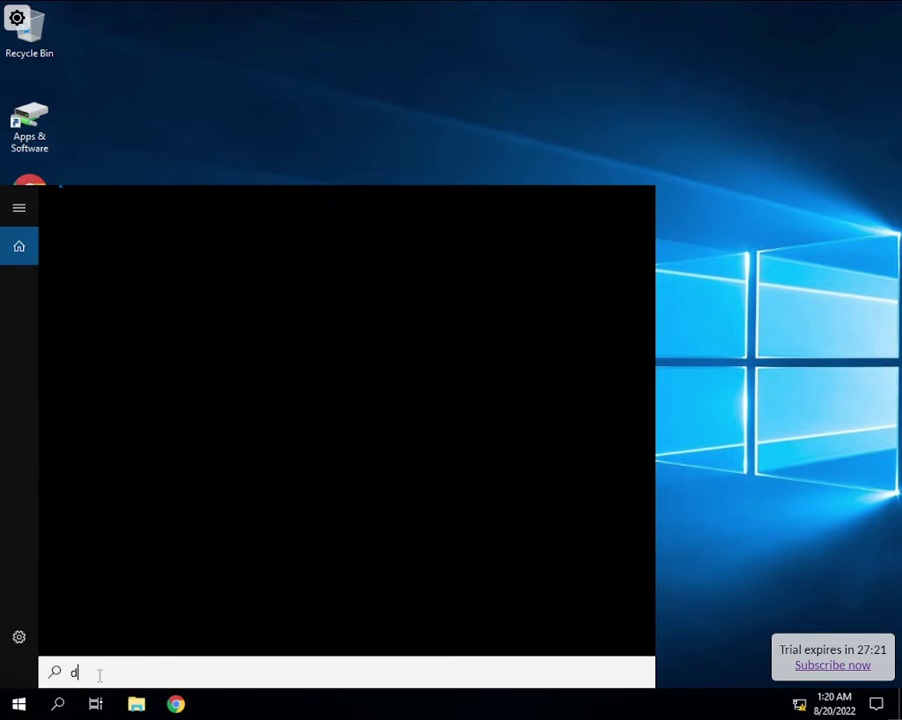
type("isk")
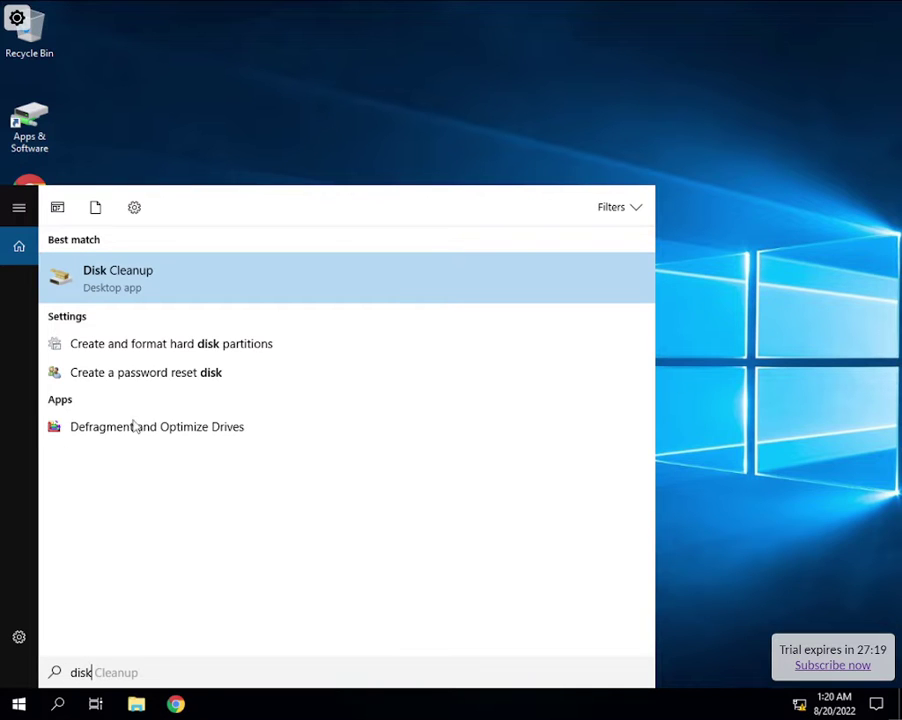
type(" m")
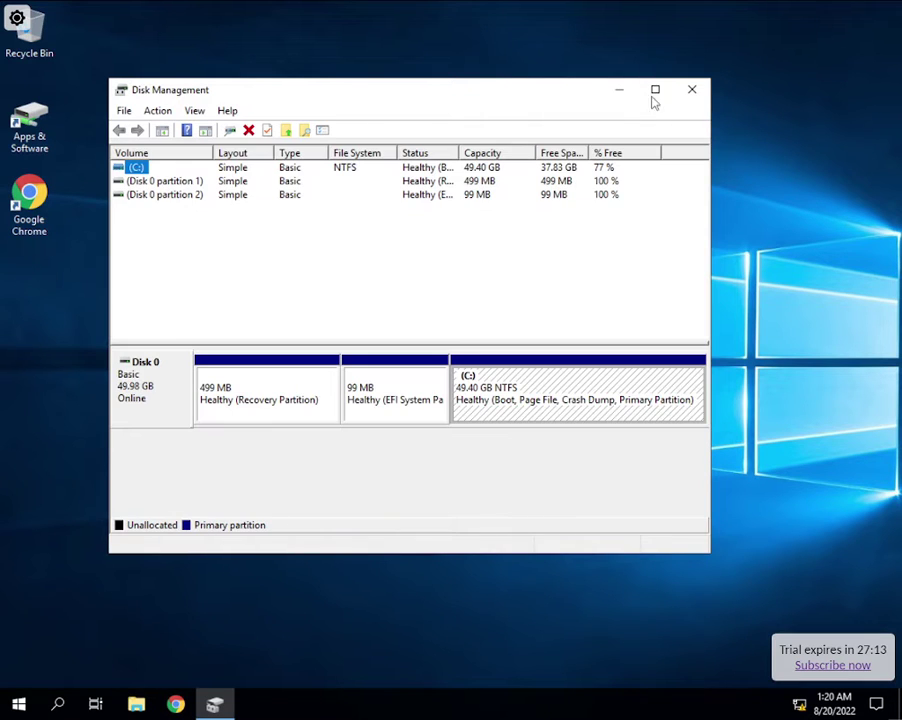
- Examine the Disk 0 partitions and the actions available for the C: volume, and maximize the Disk Management window
left_click(170, 182)
left_click(170, 194)
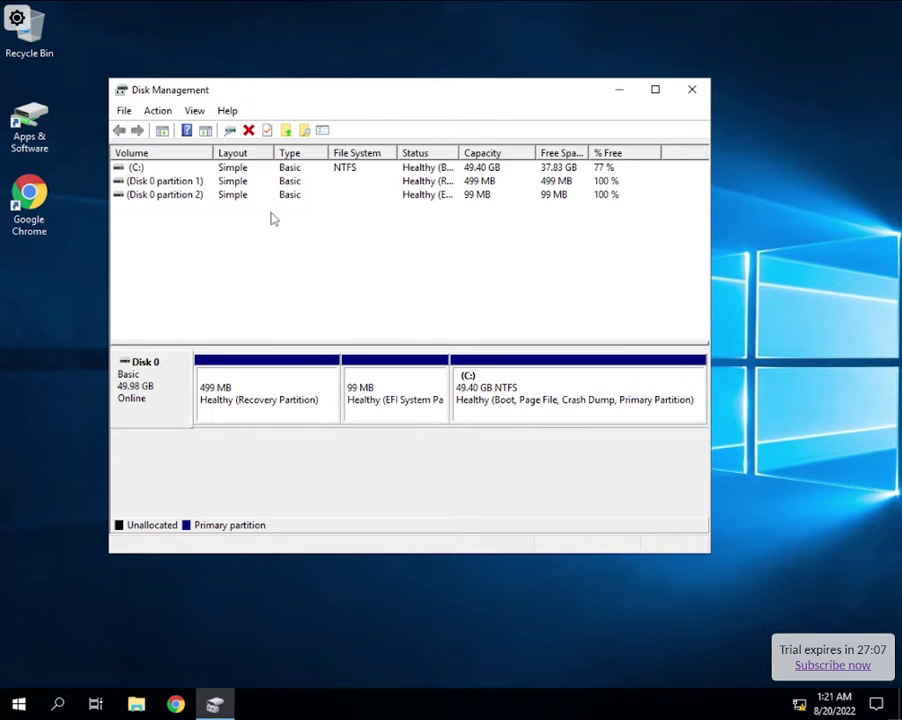
right_click(316, 391)
left_click(425, 391)
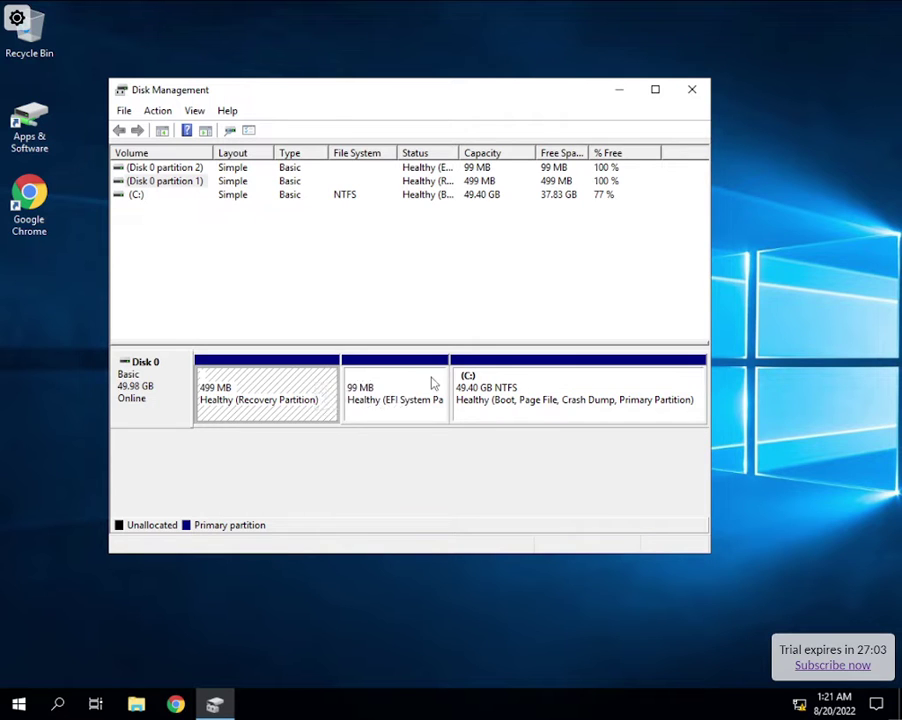
right_click(432, 380)
left_click(534, 376)
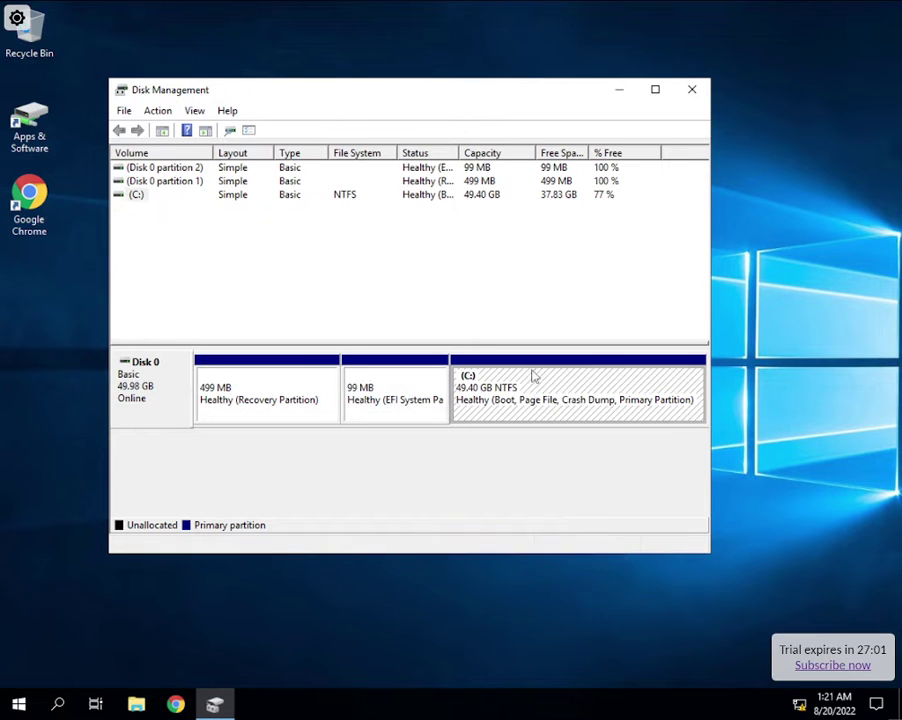
right_click(533, 388)
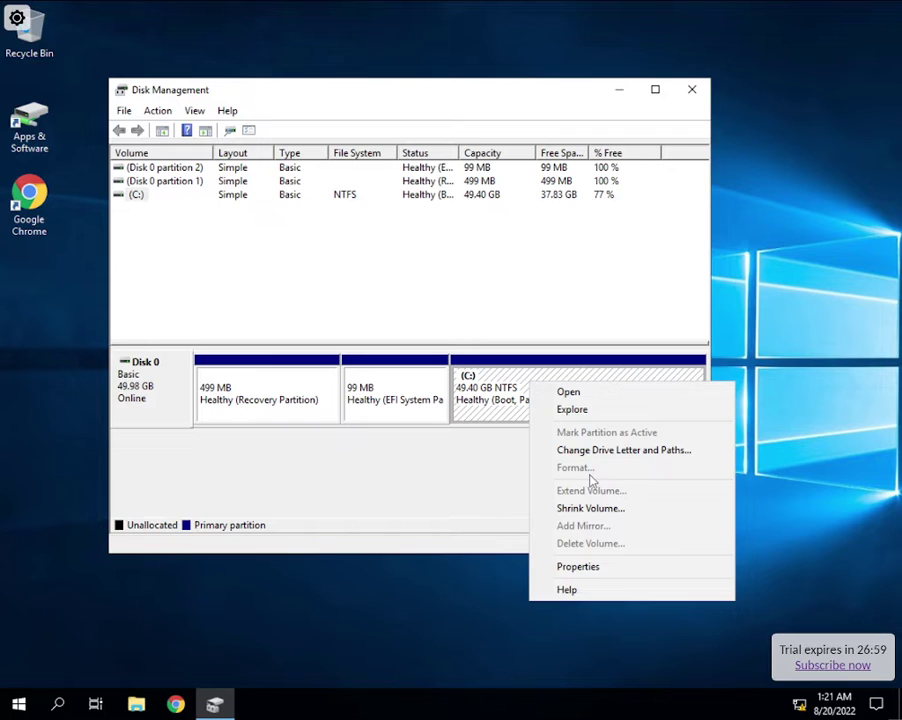
left_click(412, 285)
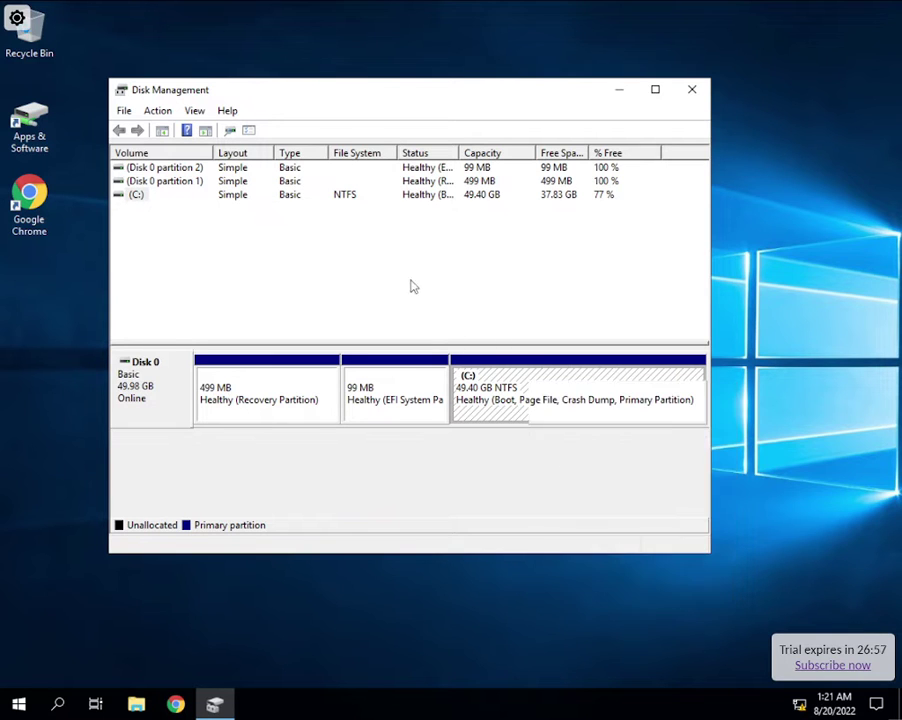
left_click(655, 90)
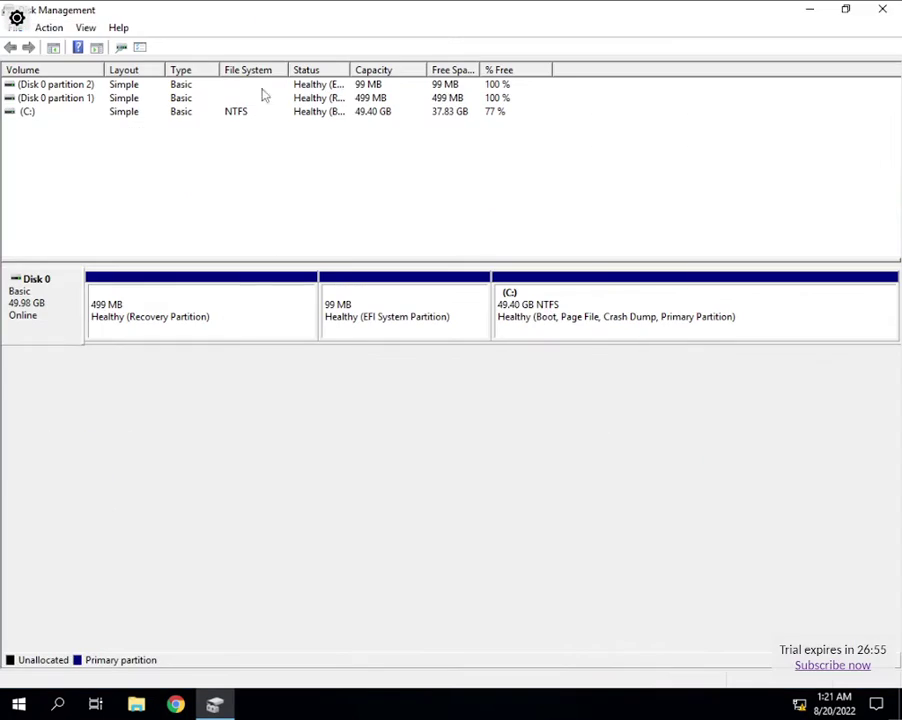
- Check the actions for the EFI system partition and view the C: volume's properties, closing the dialog
right_click(437, 290)
key("Escape")
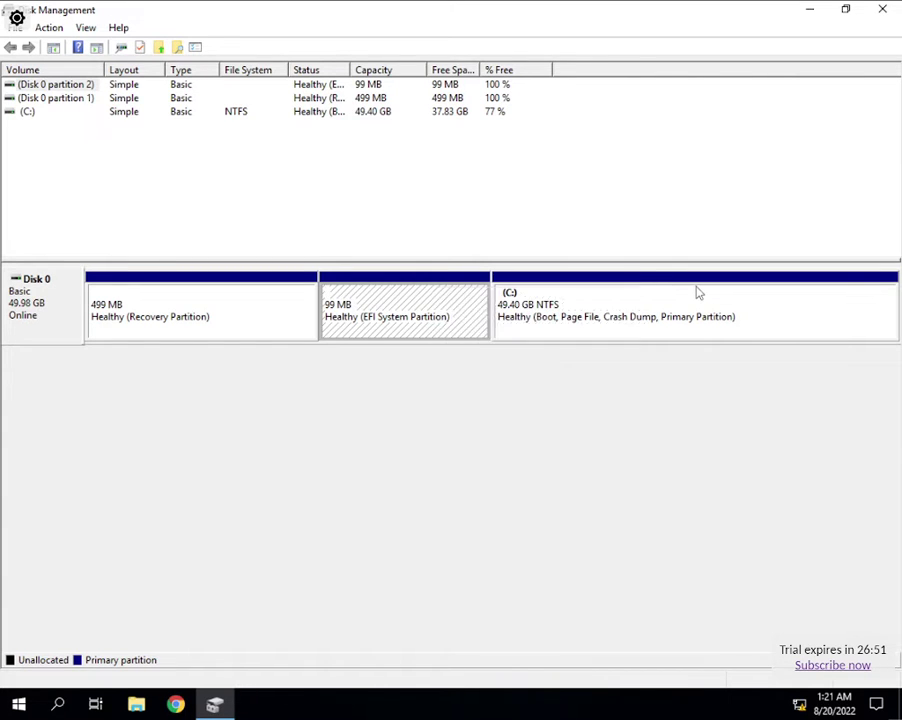
right_click(697, 290)
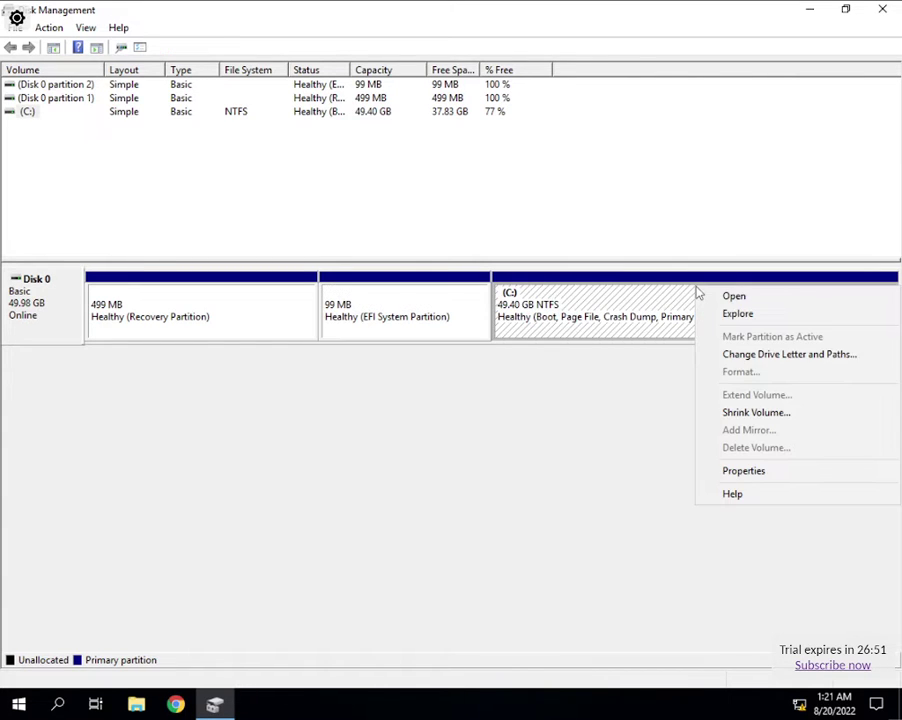
left_click(748, 471)
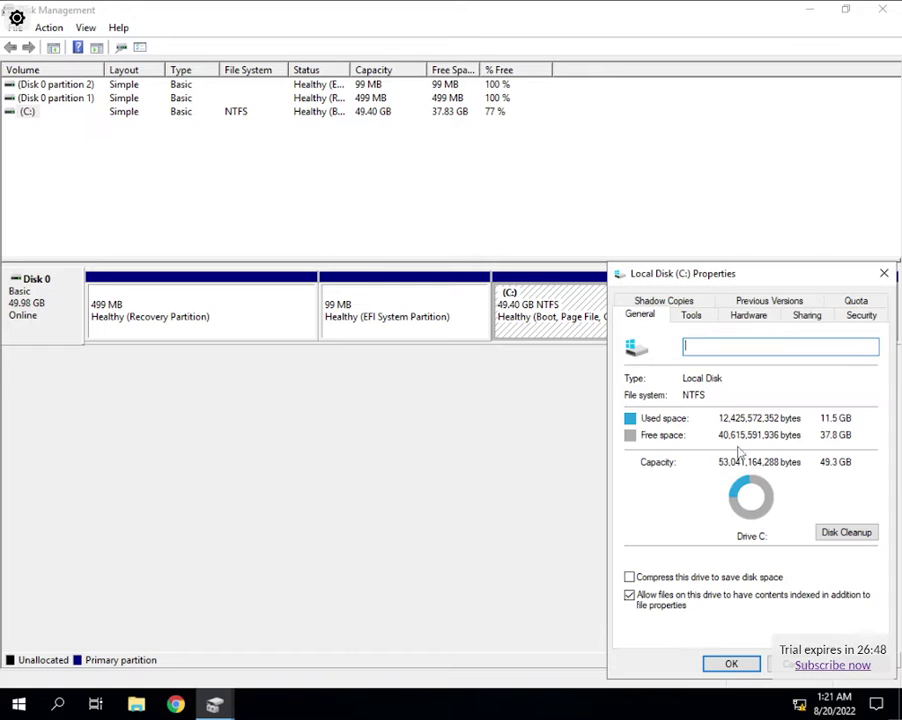
left_click(883, 273)
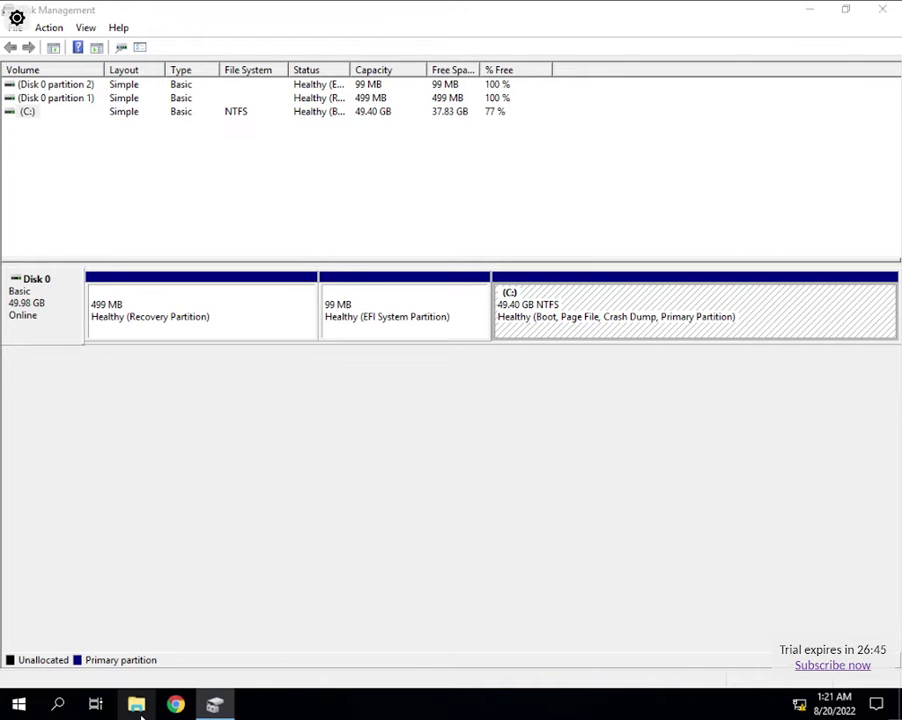
- View the Software (D:) drive's properties in a maximized File Explorer window and check the Network location, dismissing its message
left_click(137, 705)
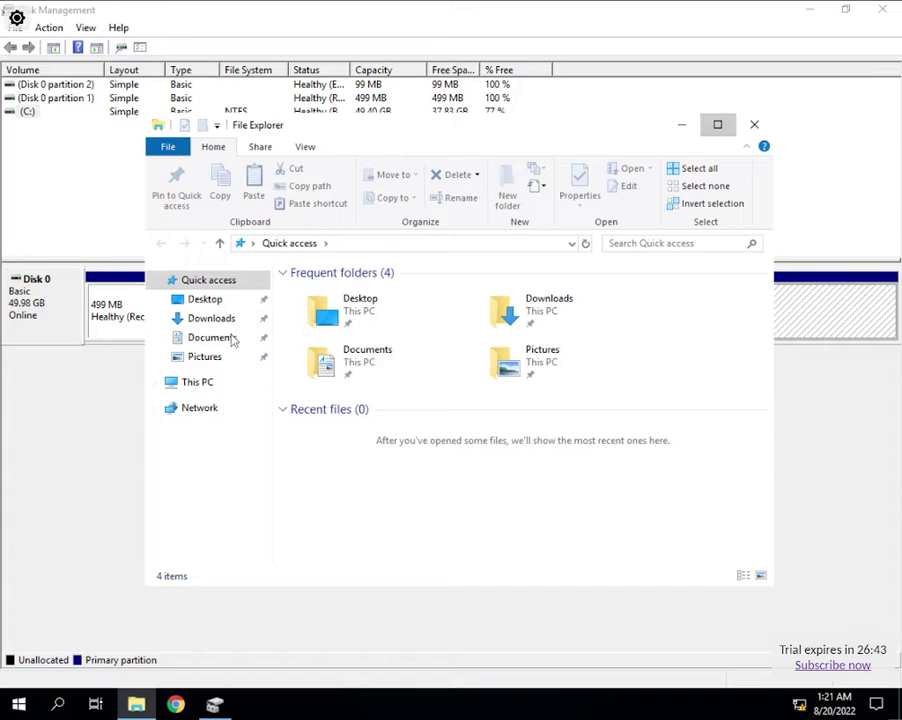
left_click(716, 124)
left_click(48, 265)
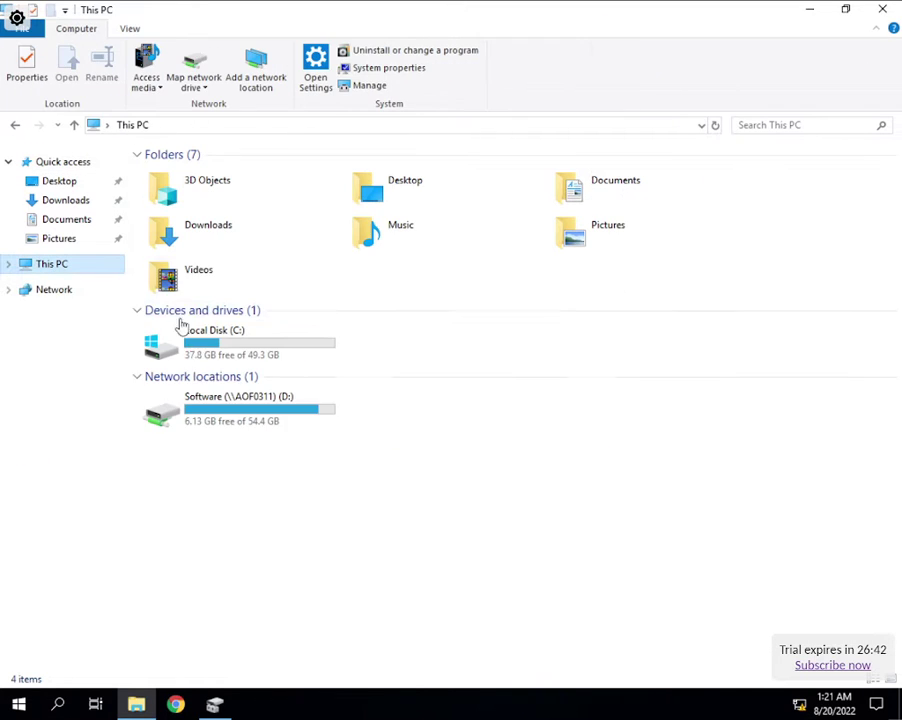
right_click(227, 424)
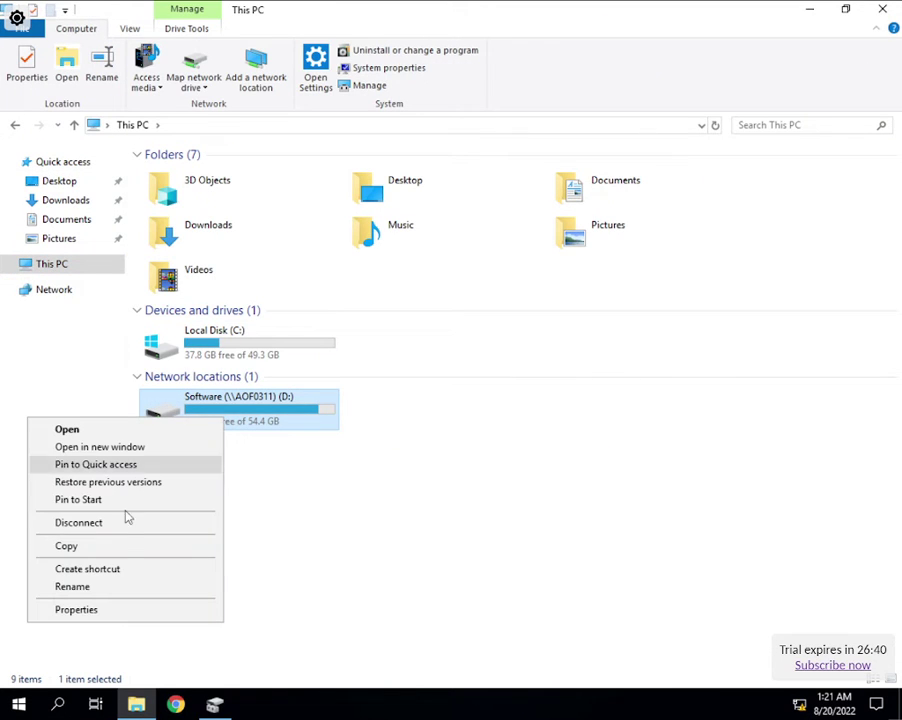
left_click(96, 608)
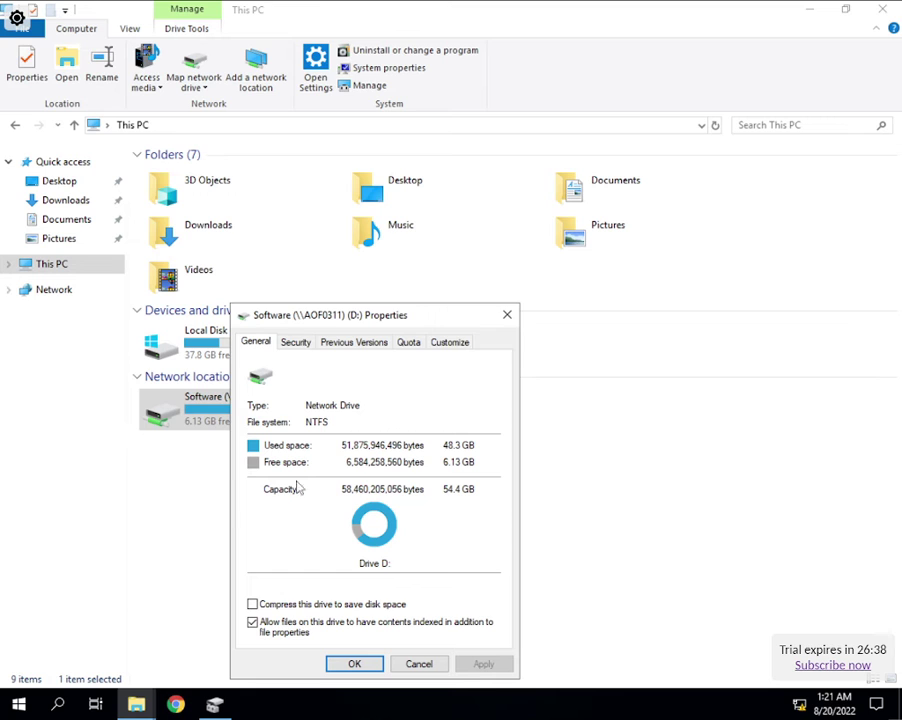
left_click(508, 316)
left_click(55, 290)
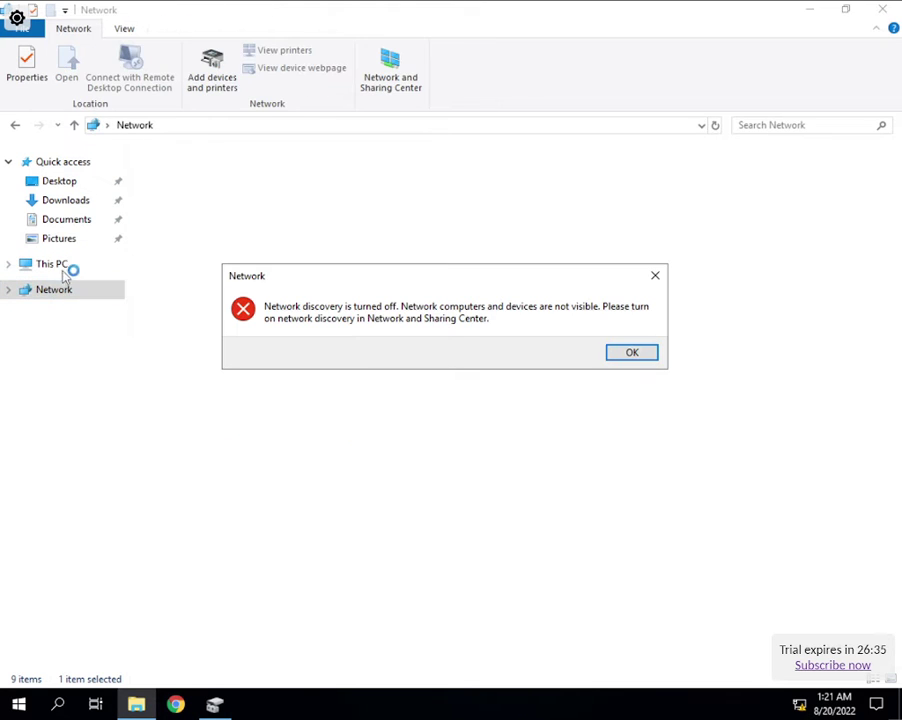
left_click(627, 350)
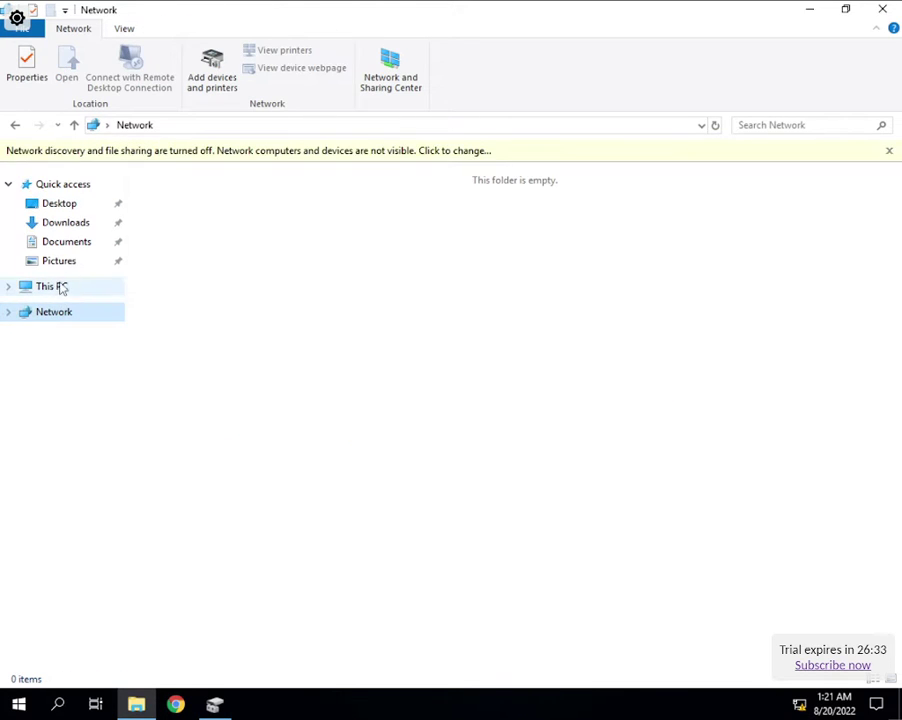
- Disconnect the Software (D:) network drive from This PC and refresh the view
left_click(58, 286)
left_click(236, 398)
right_click(222, 408)
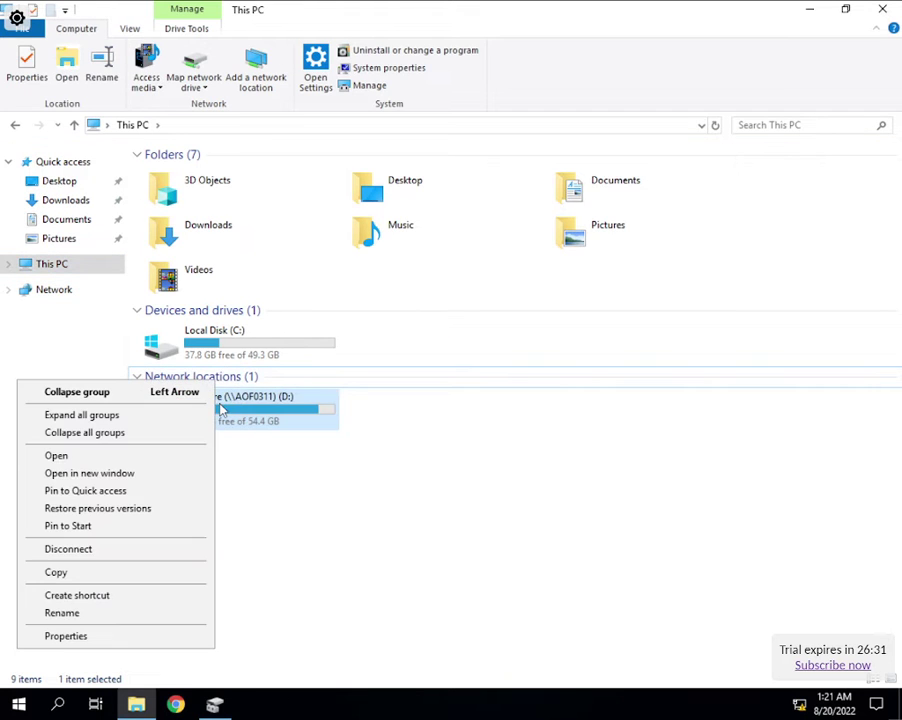
right_click(259, 419)
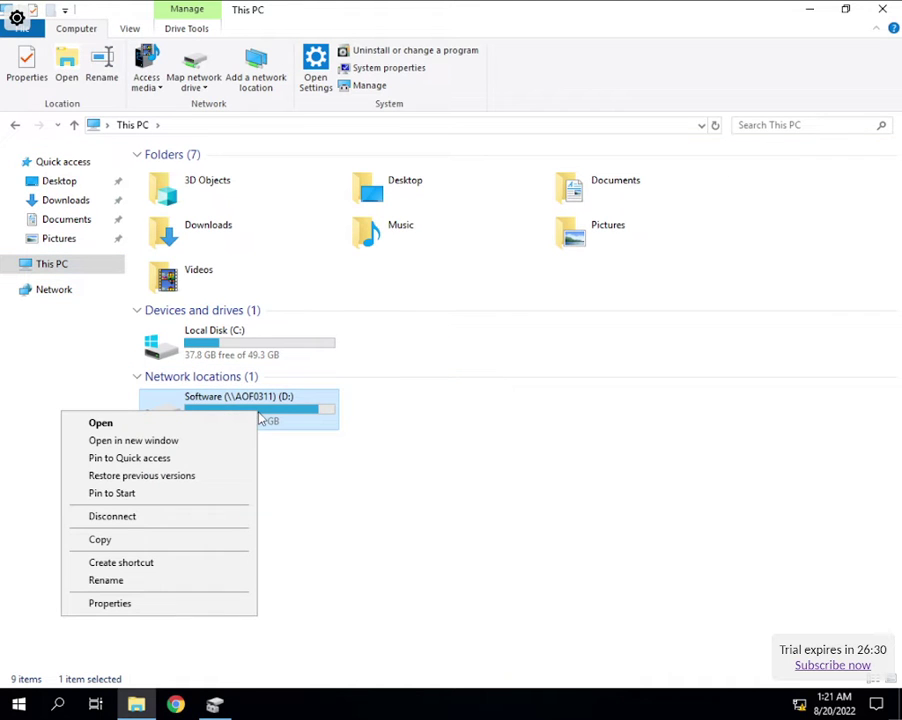
left_click(112, 516)
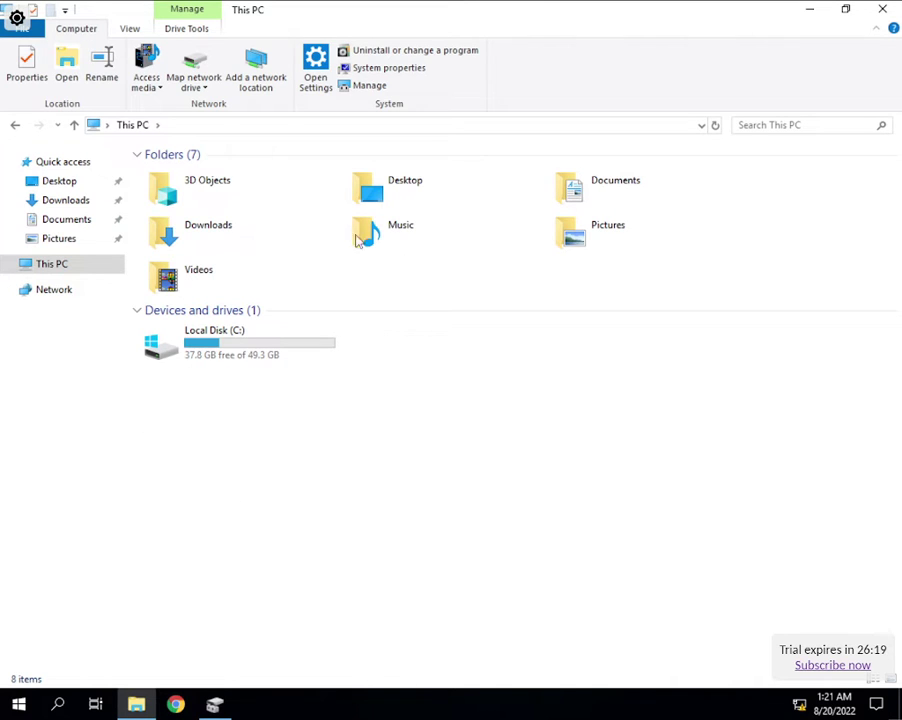
key("shift+F10")
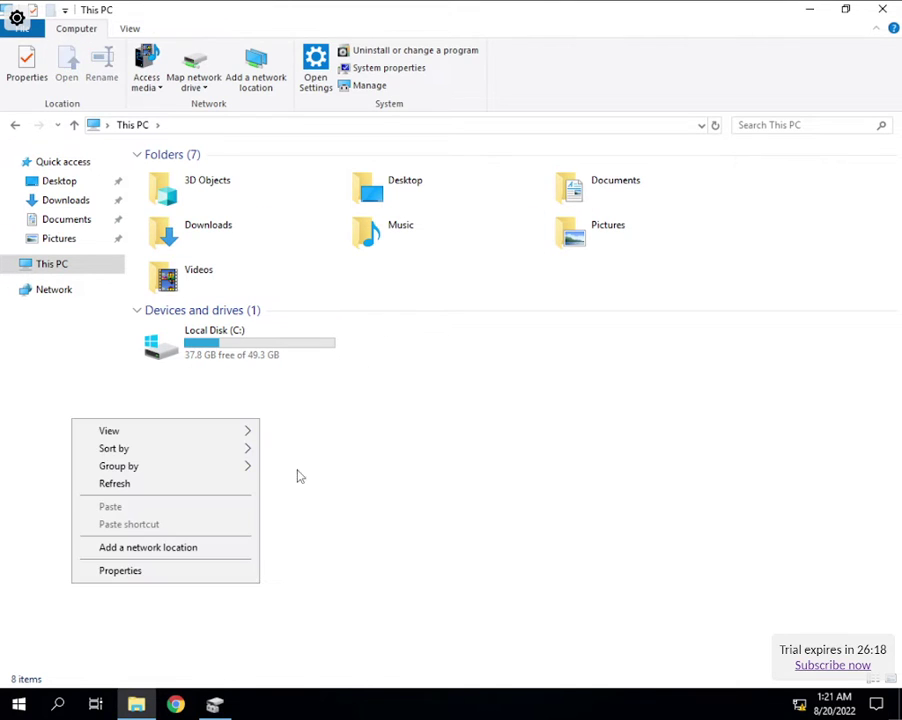
left_click(153, 485)
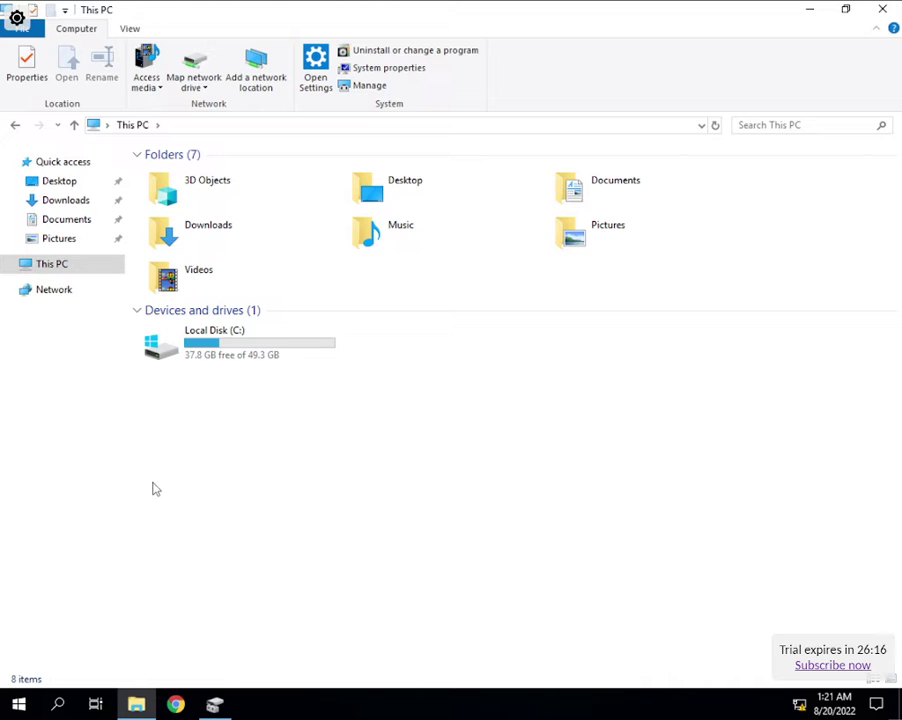
- Minimize the File Explorer window and close Disk Management
left_click(812, 10)
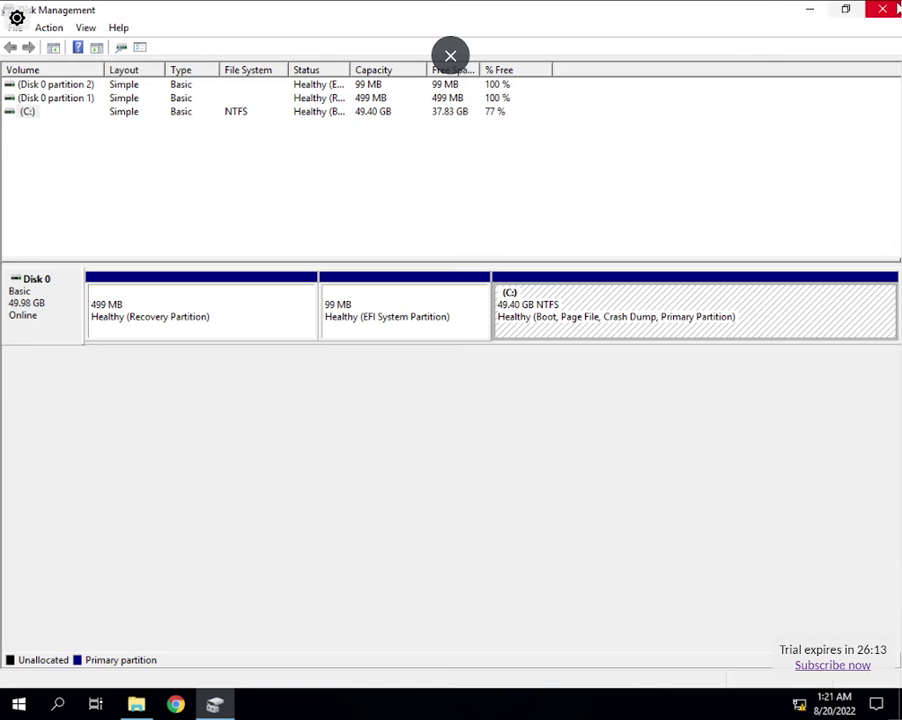
key("alt+F4")
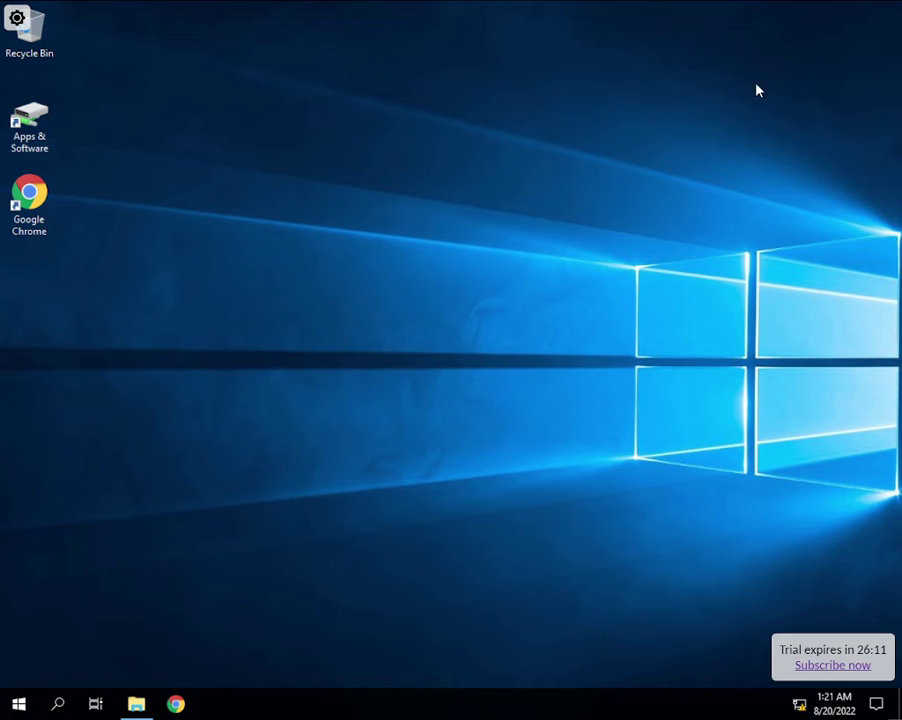
left_click_drag(709, 123, 495, 375)
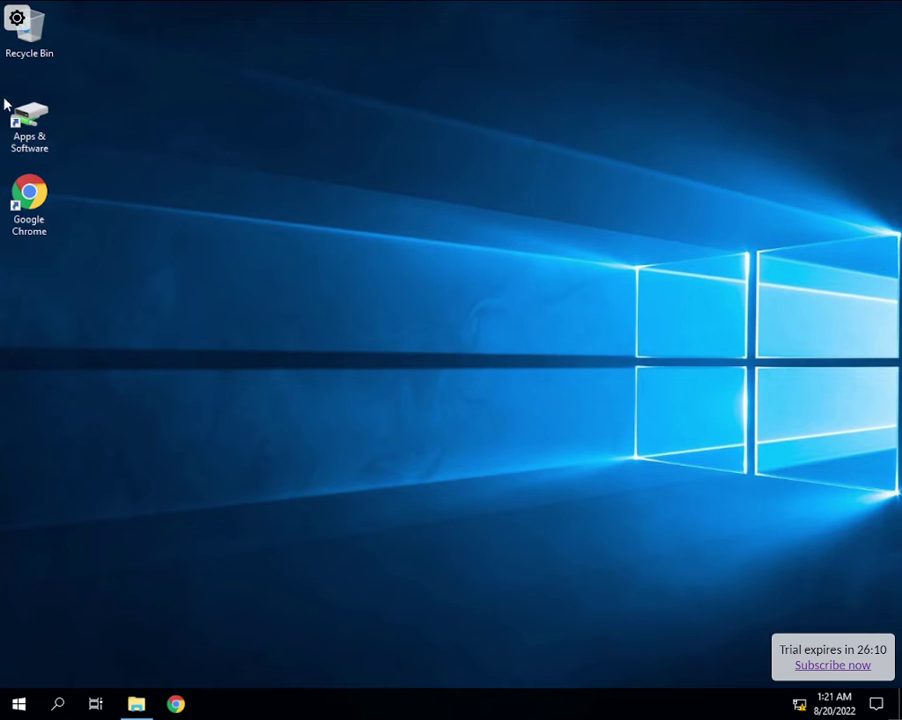
- Check the Recycle Bin's contents and the expanded list of This PC locations in its window
double_click(37, 51)
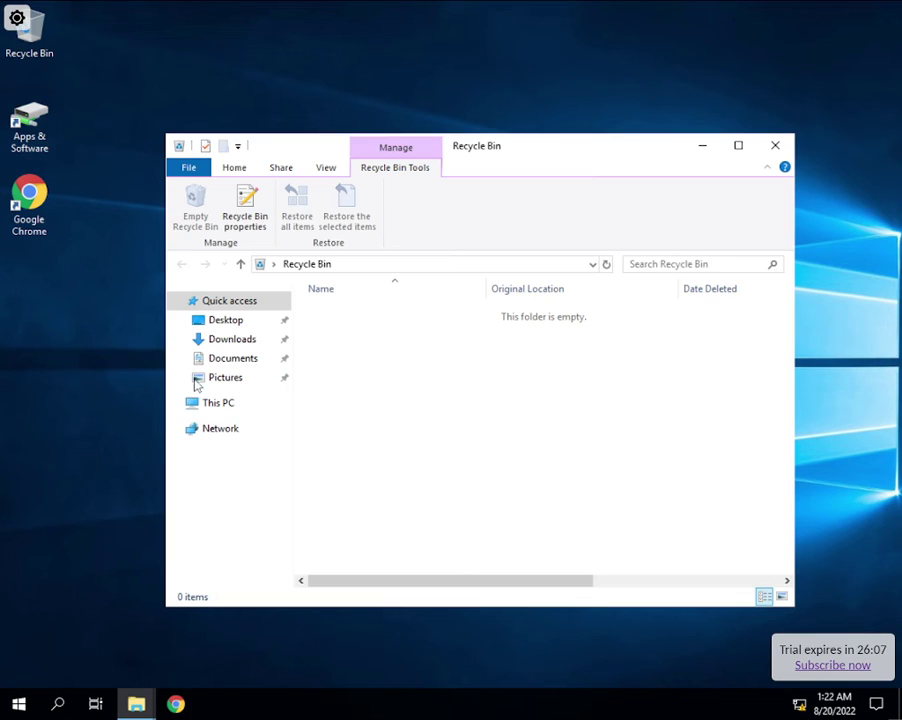
left_click(190, 404)
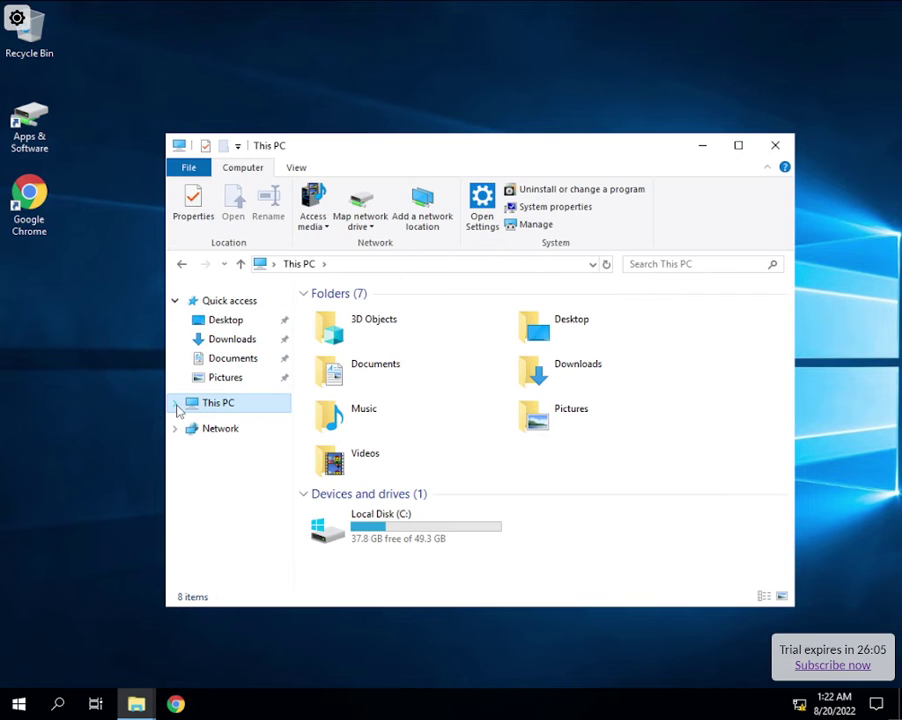
left_click(176, 405)
scroll(225, 465, "down", 1)
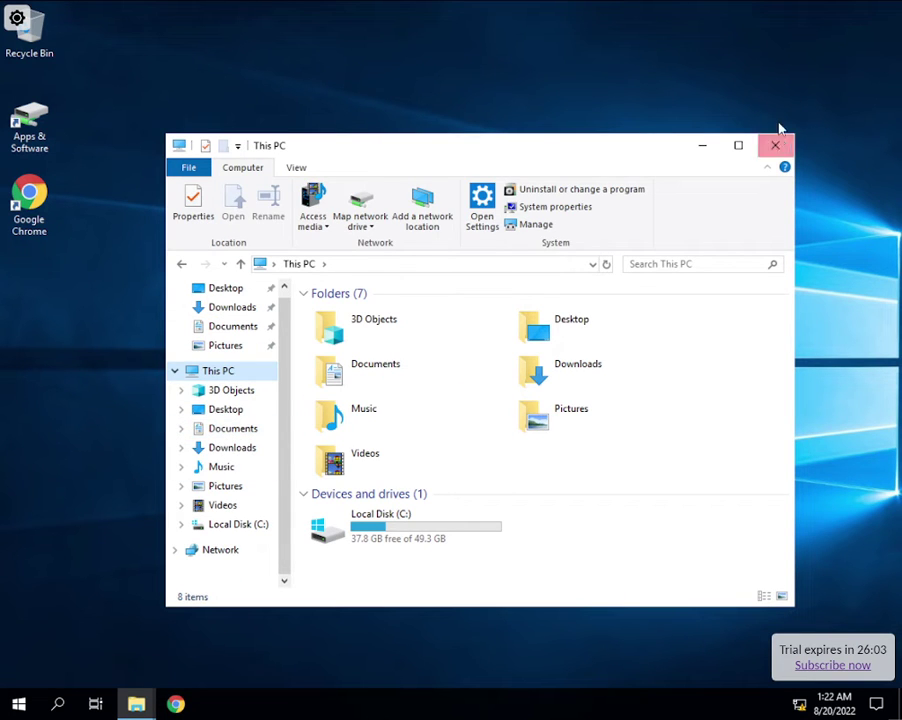
- Bring back the minimized This PC window and check the options available for Local Disk (C:), dismissing them
left_click(137, 703)
mouse_move(137, 703)
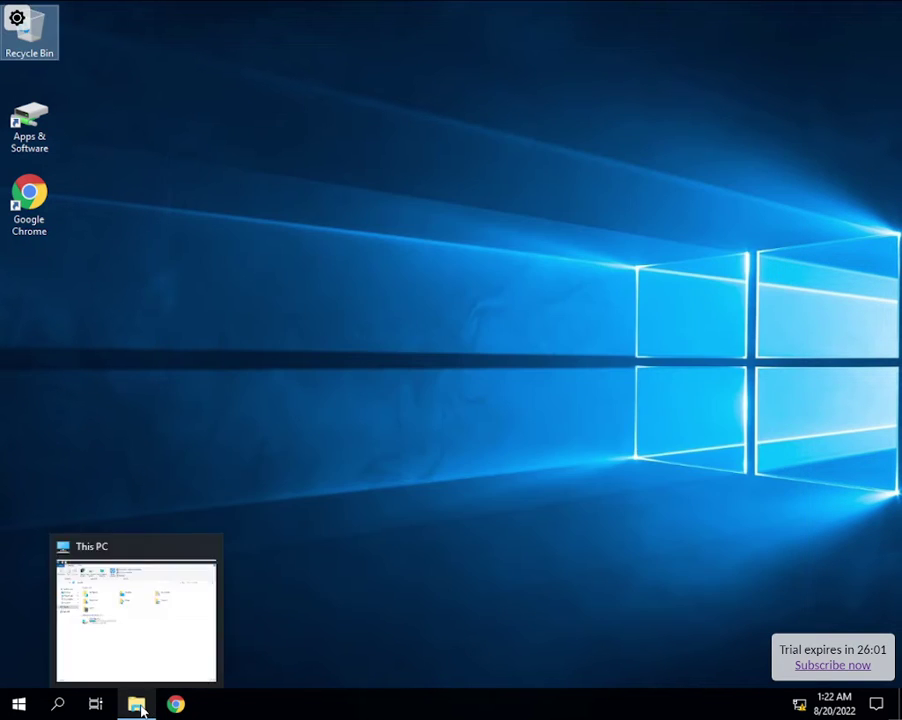
left_click(131, 637)
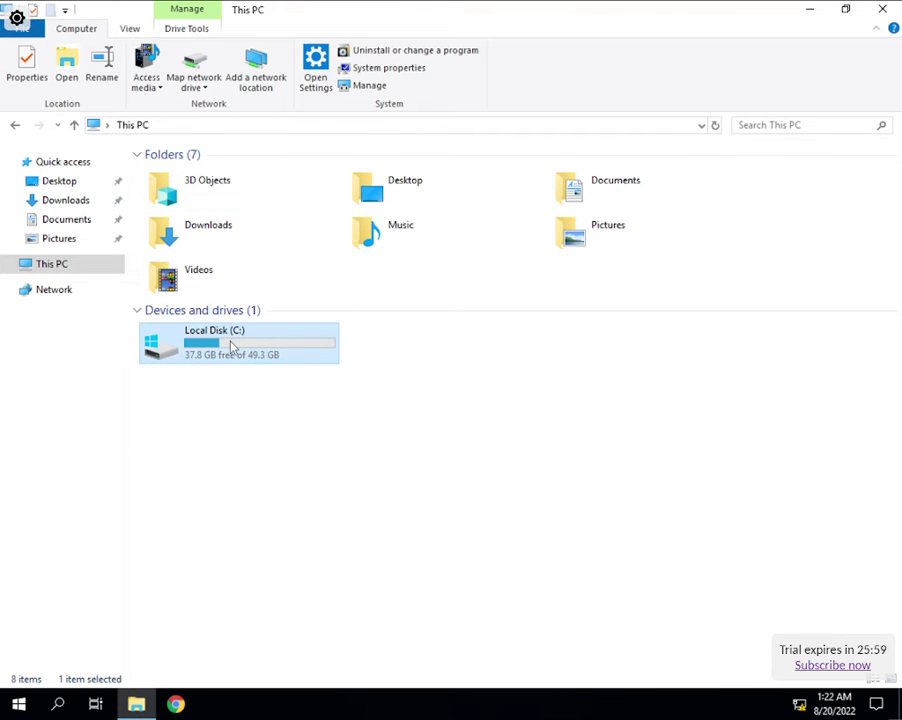
right_click(235, 342)
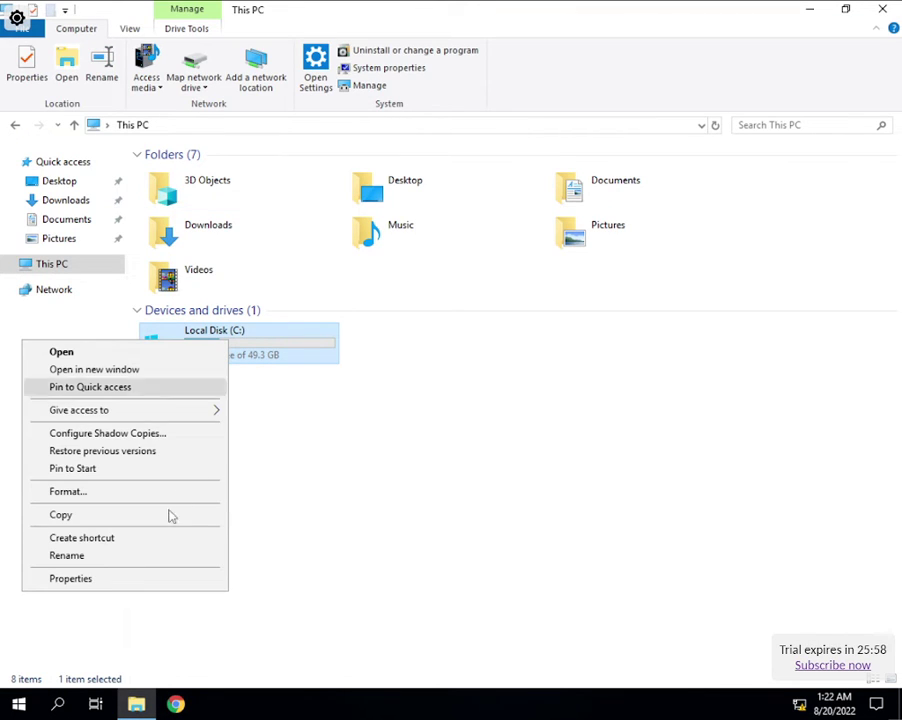
left_click(366, 464)
left_click_drag(255, 432, 416, 435)
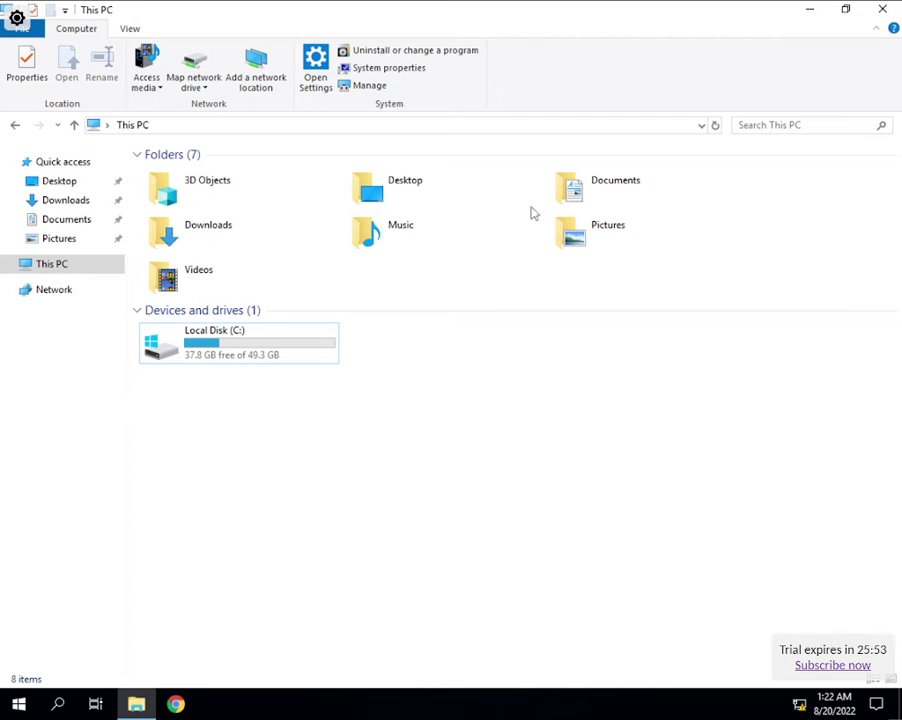
- Show the desktop and check which kinds of new items can be created there
key("super+d")
right_click(560, 338)
mouse_move(473, 453)
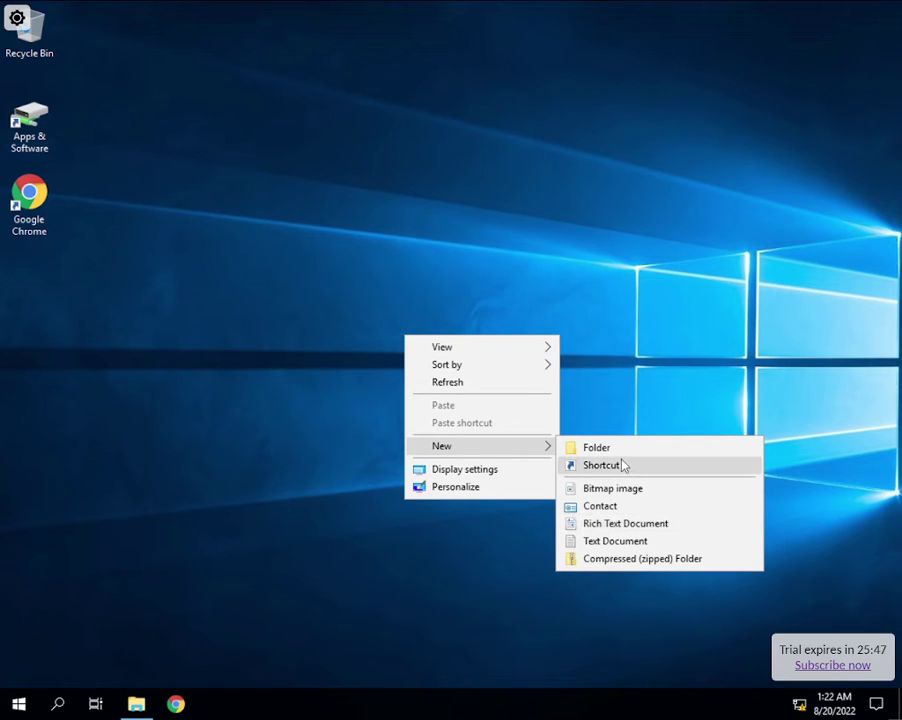
left_click(205, 530)
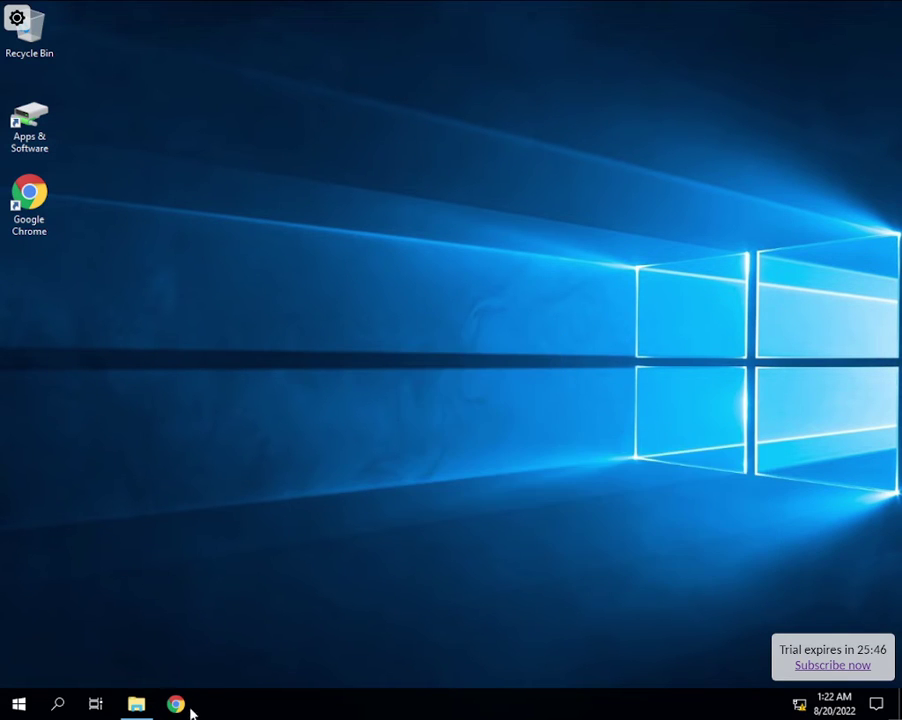
- Explore the Add Network Location wizard from This PC as far as the Broadband (PPPoE) sign-in form, and close the connection dialog
left_click(140, 704)
left_click_drag(264, 570, 186, 400)
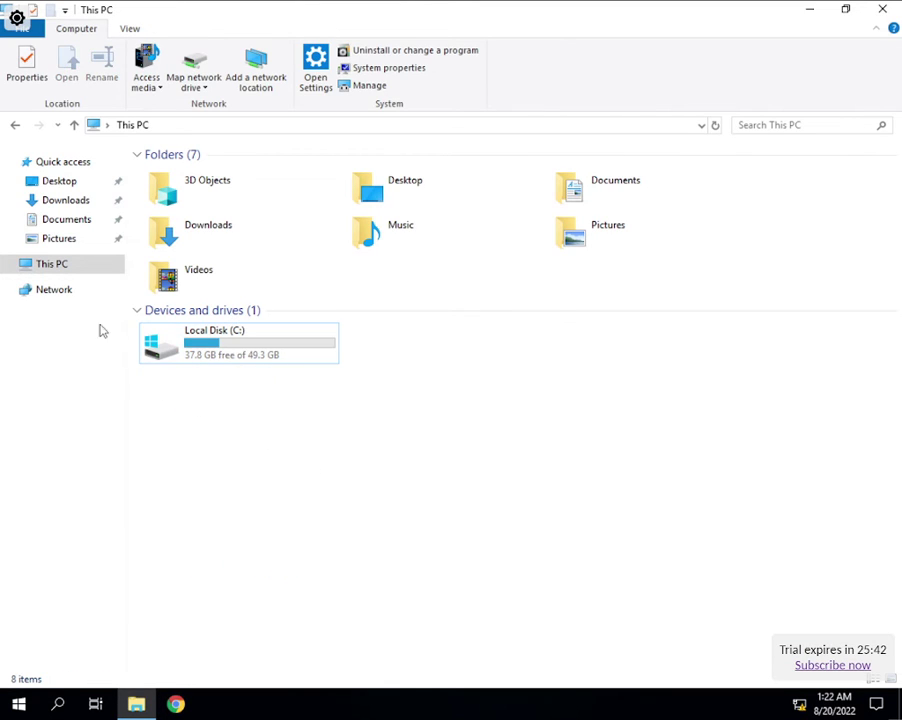
left_click(9, 263)
left_click(9, 263)
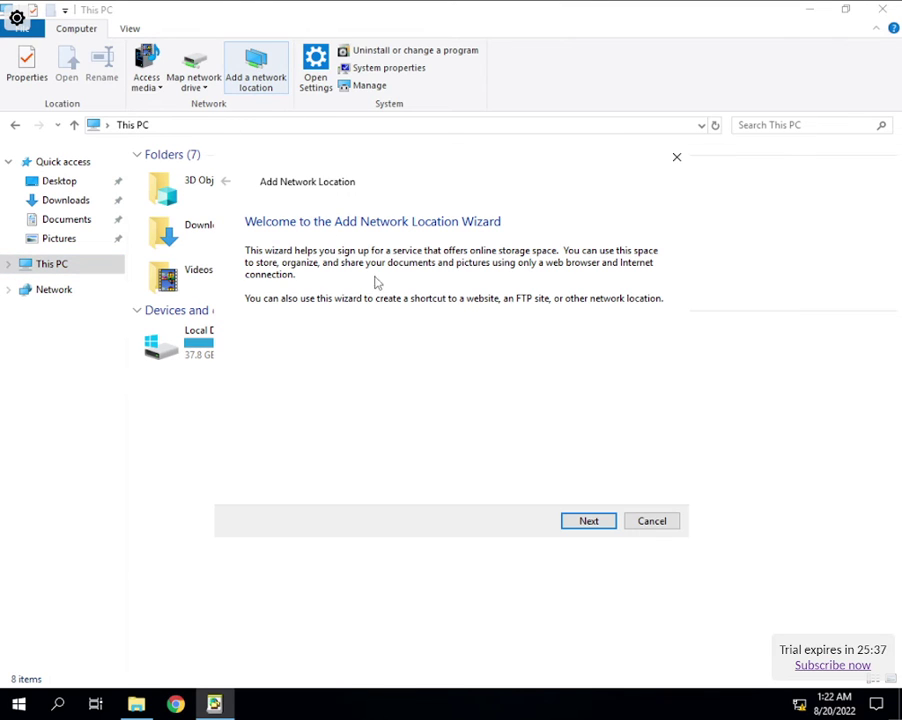
left_click(598, 522)
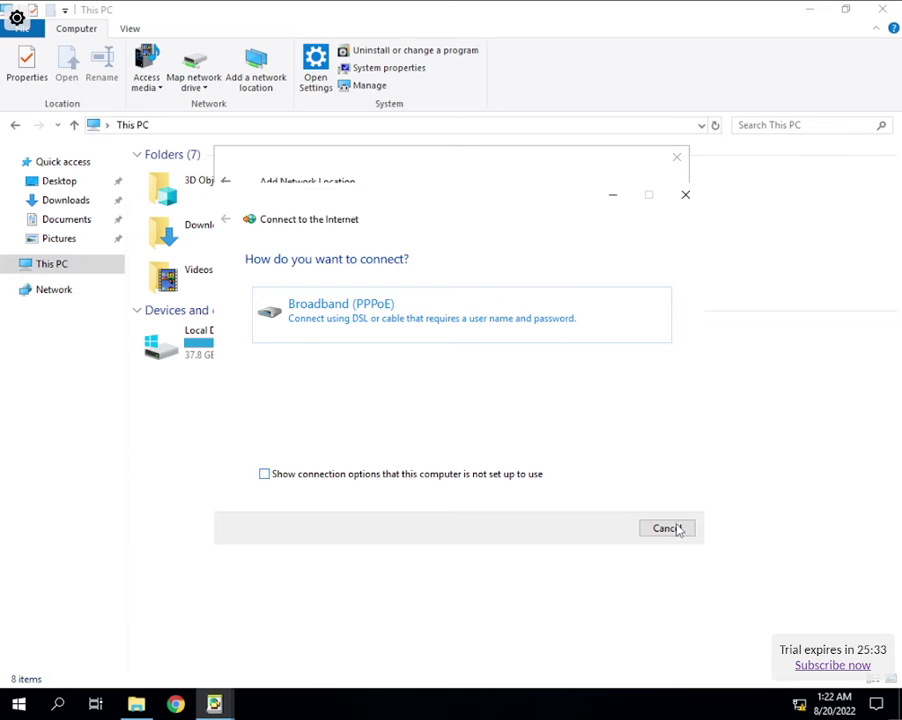
left_click(510, 475)
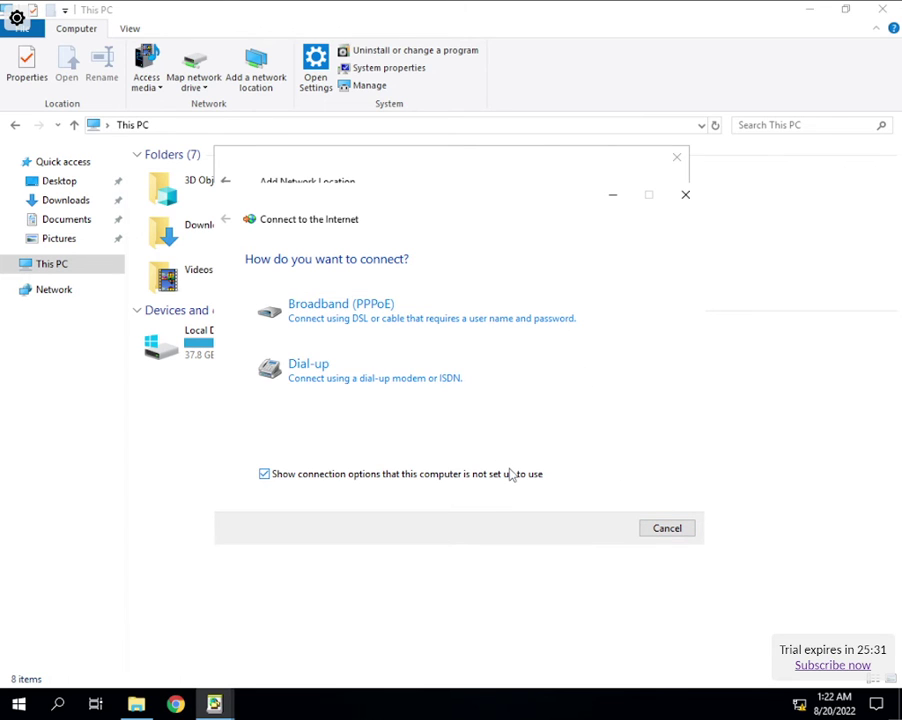
left_click(510, 475)
left_click(466, 311)
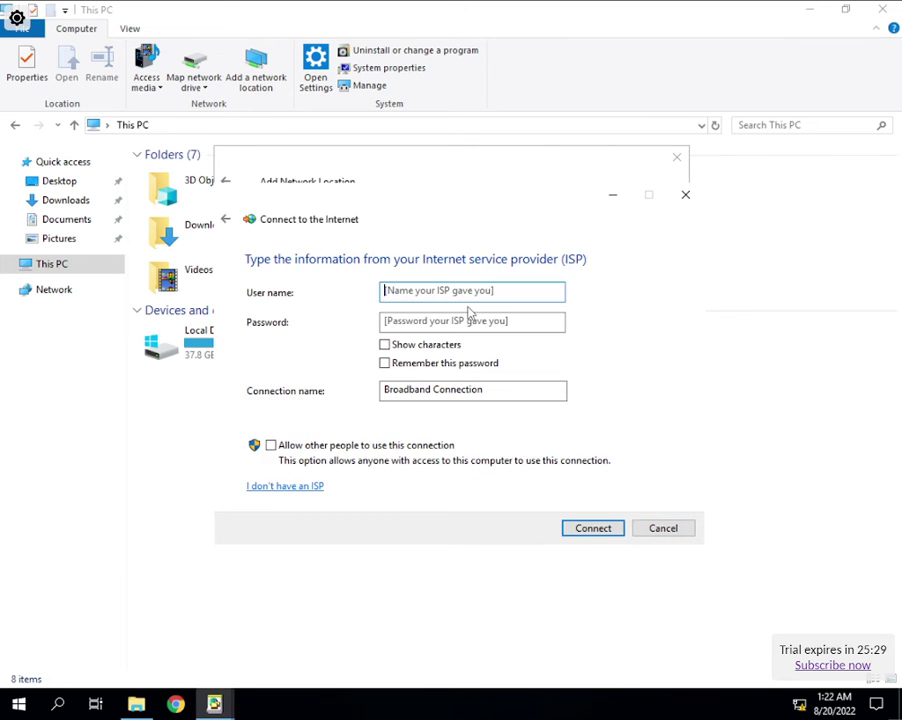
left_click(686, 196)
- Check the options for Local Disk (C:) and open its Windows folder
right_click(249, 343)
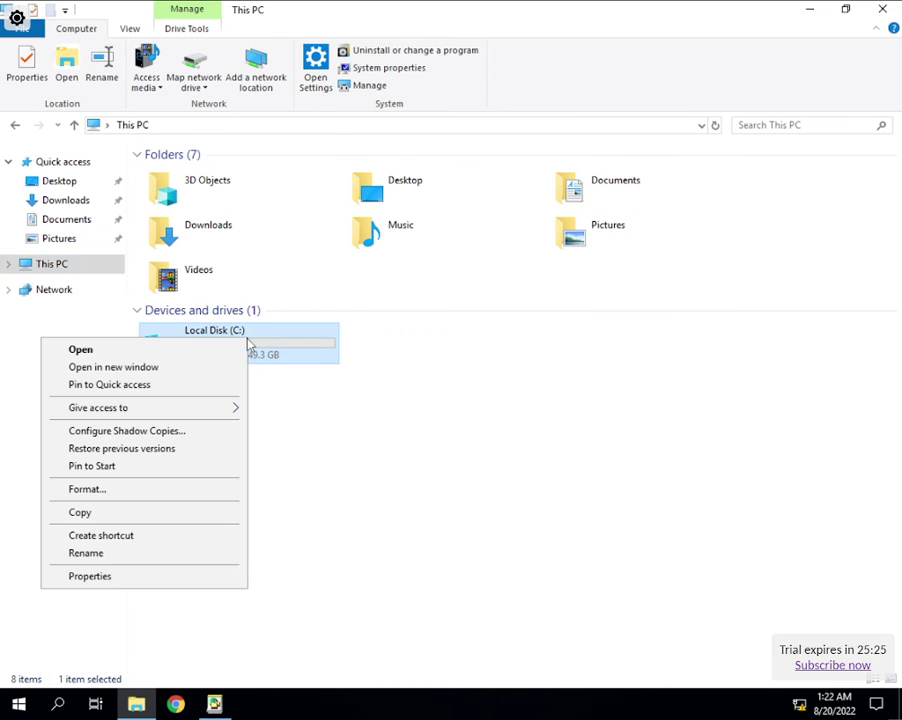
left_click(300, 347)
double_click(310, 348)
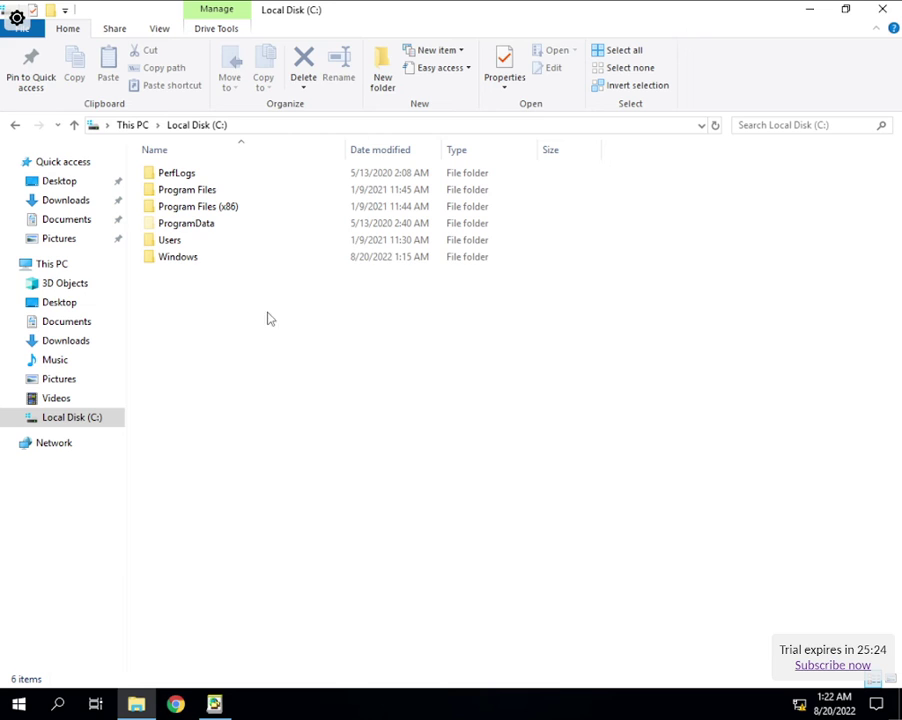
double_click(202, 262)
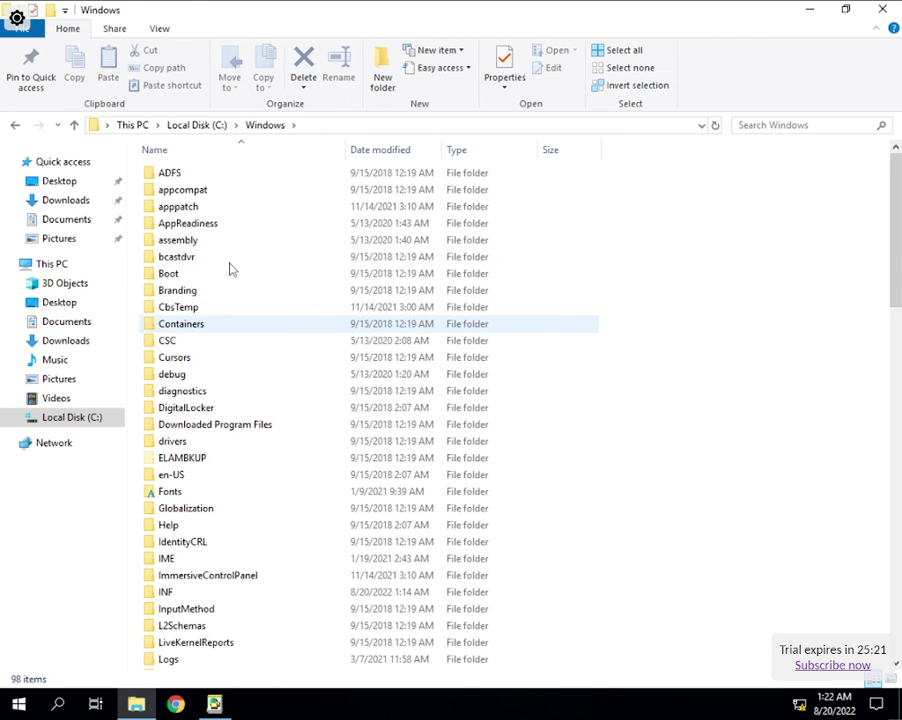
- Delete the assembly folder from C:\Windows and empty the Recycle Bin, confirming the permanent deletion
left_click(170, 241)
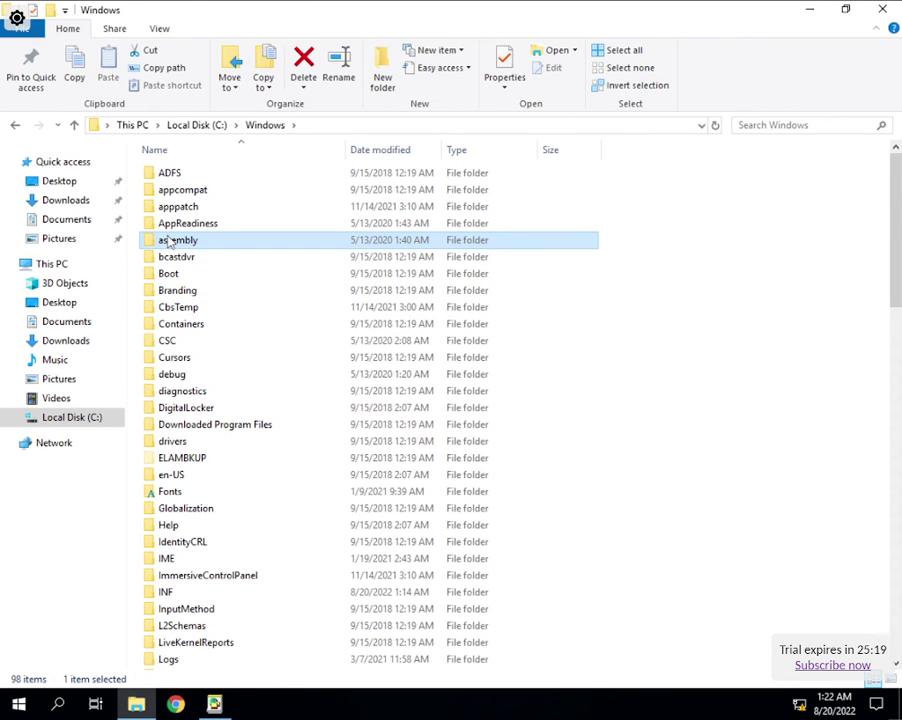
key("Delete")
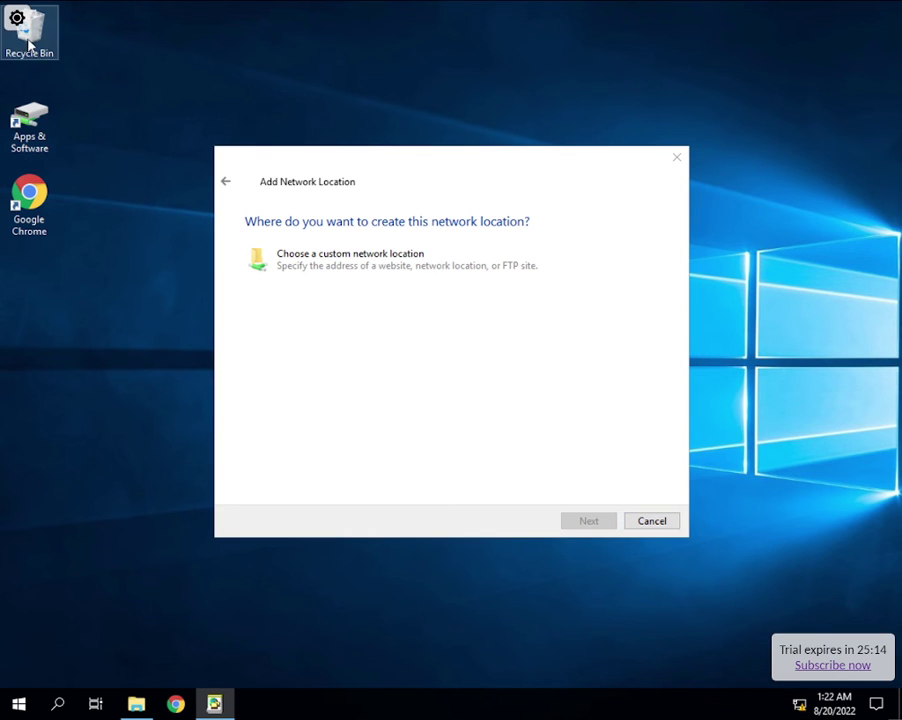
right_click(22, 42)
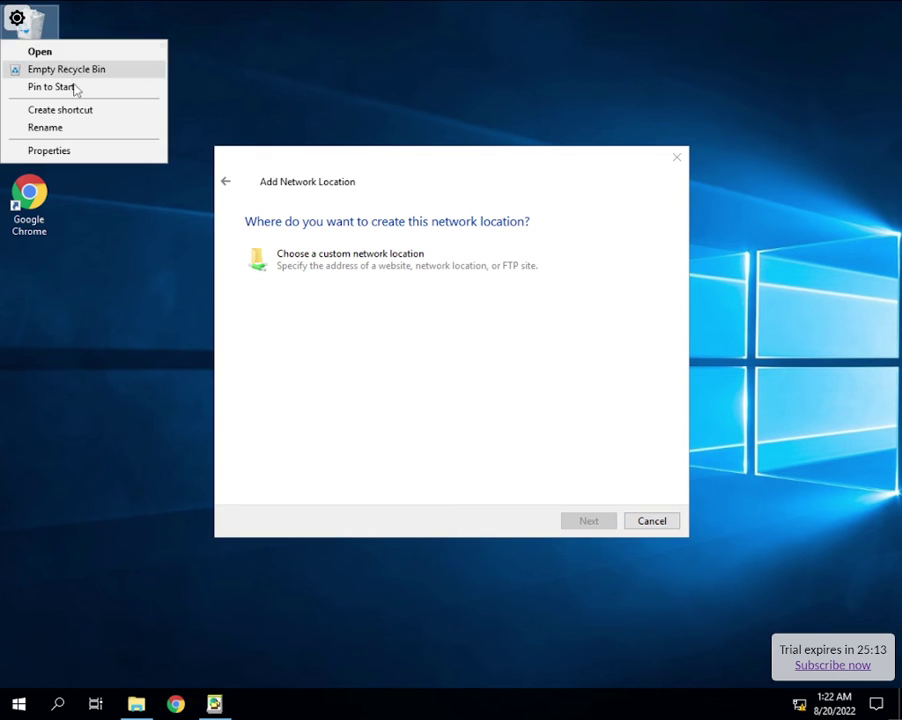
left_click(70, 72)
key("Return")
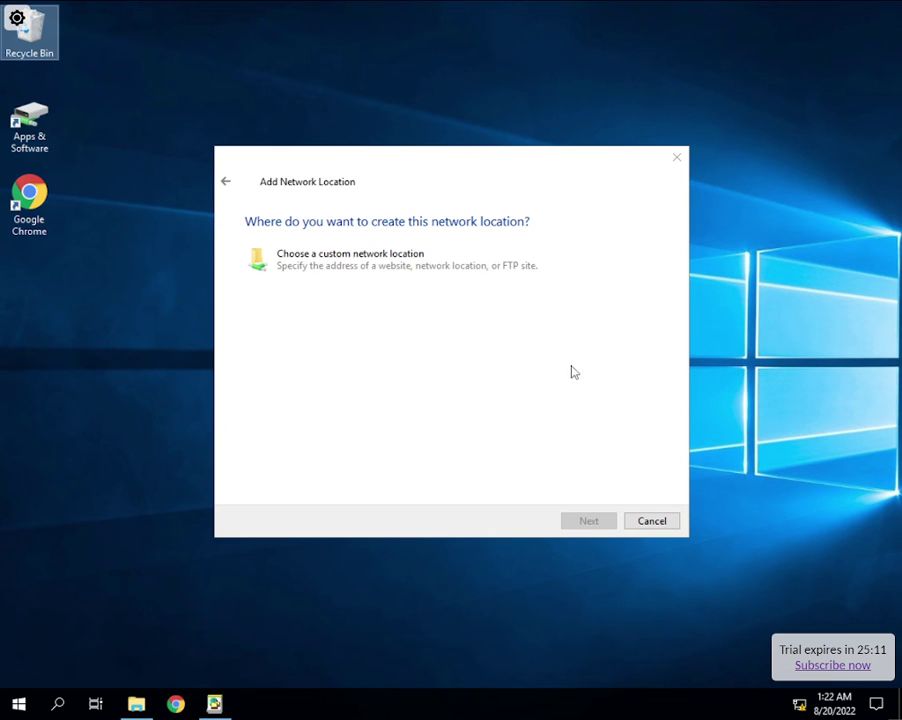
- Cancel the Add Network Location wizard left open on the desktop and bring File Explorer back to This PC
left_click(652, 521)
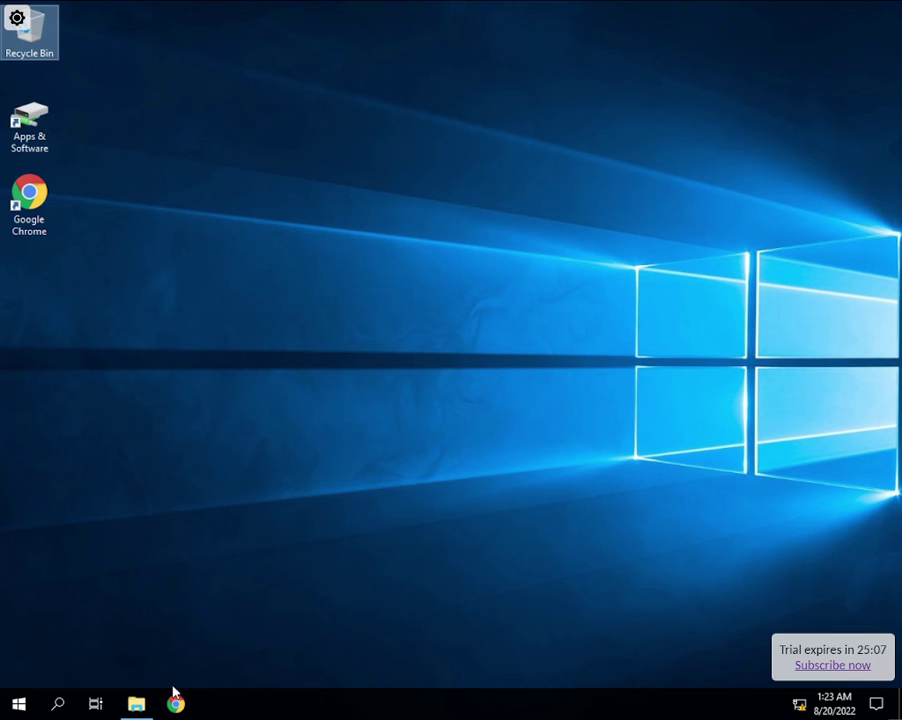
left_click(136, 704)
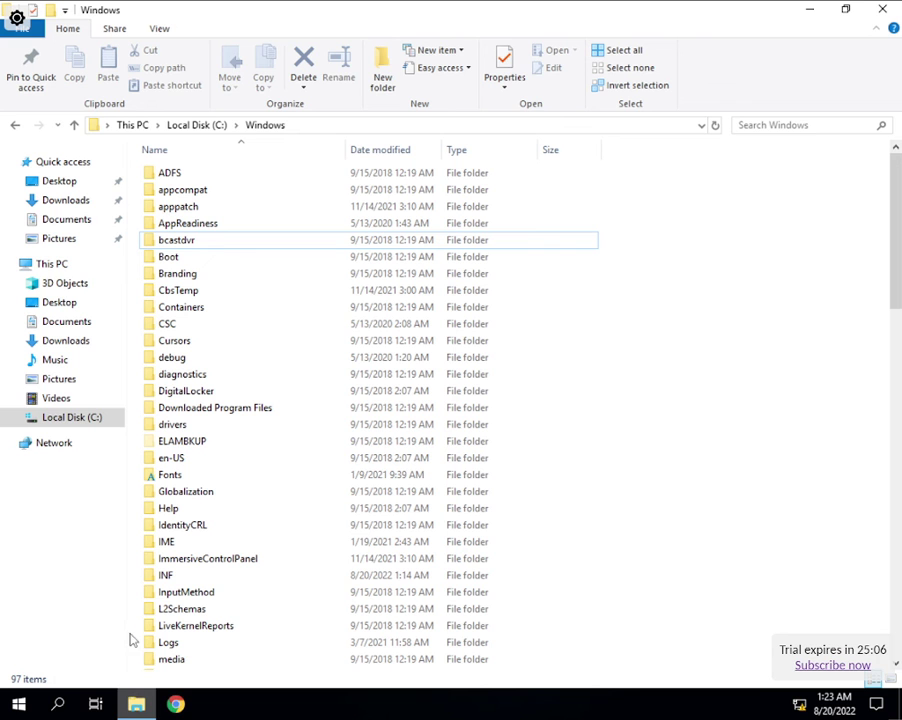
left_click(55, 263)
left_click(333, 433)
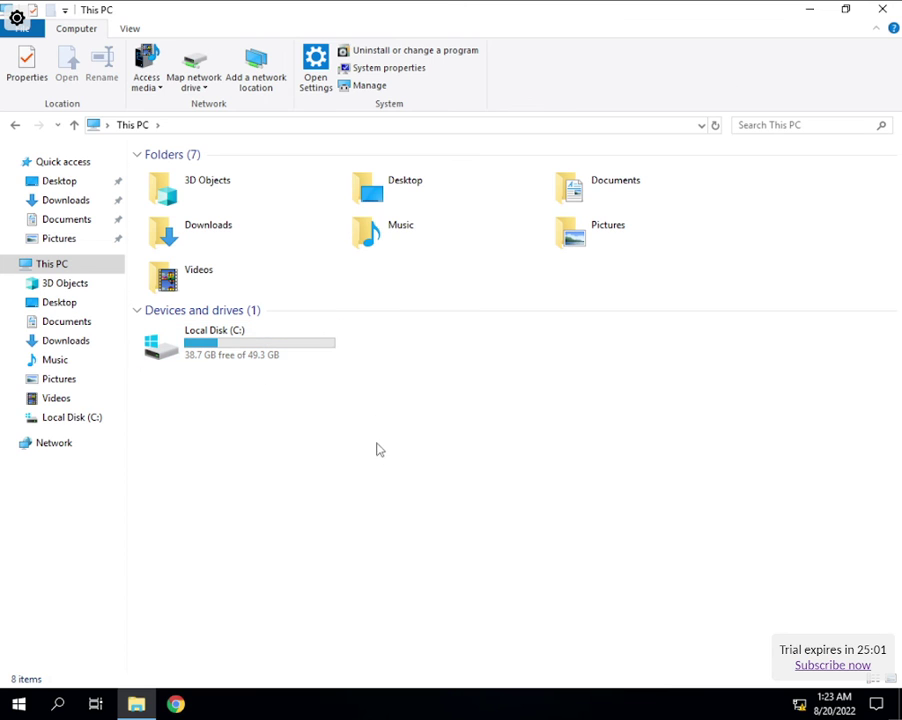
- Restart the remote Windows machine, continuing with the restart when asked
right_click(18, 702)
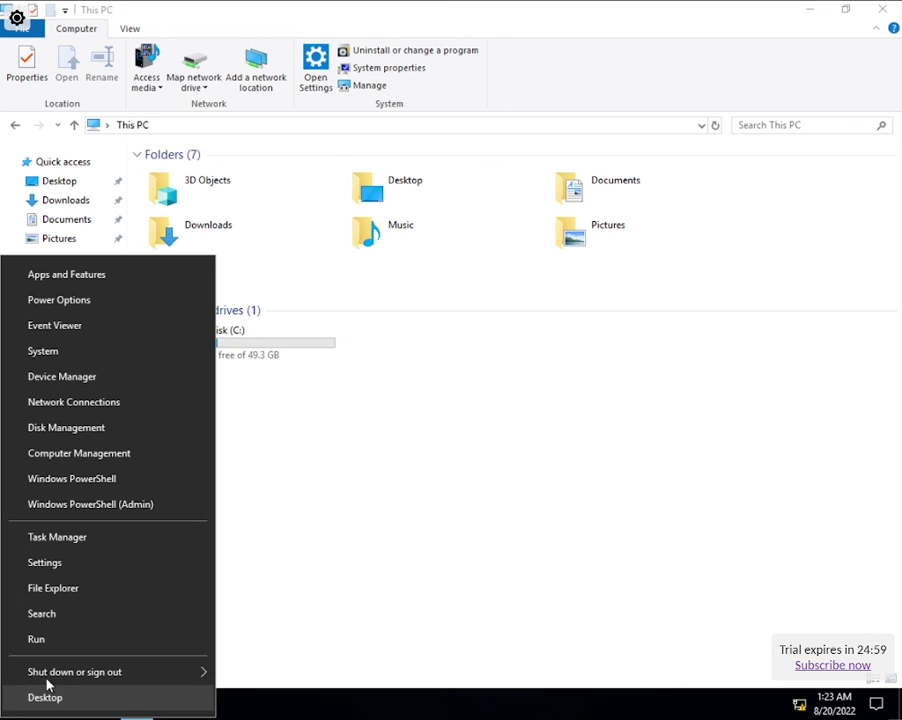
mouse_move(89, 684)
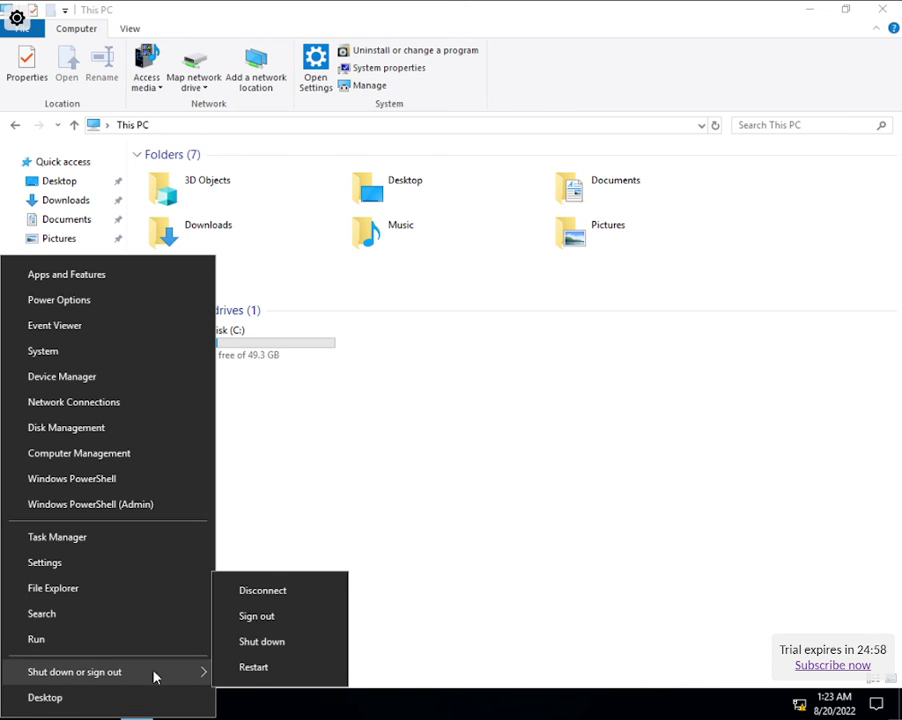
left_click(255, 668)
left_click(282, 688)
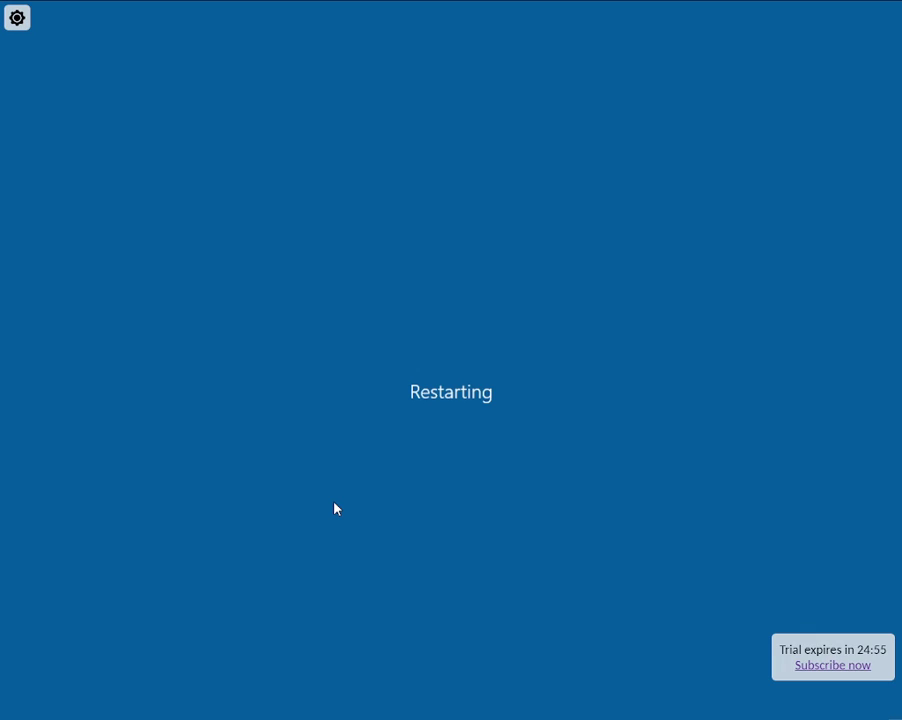